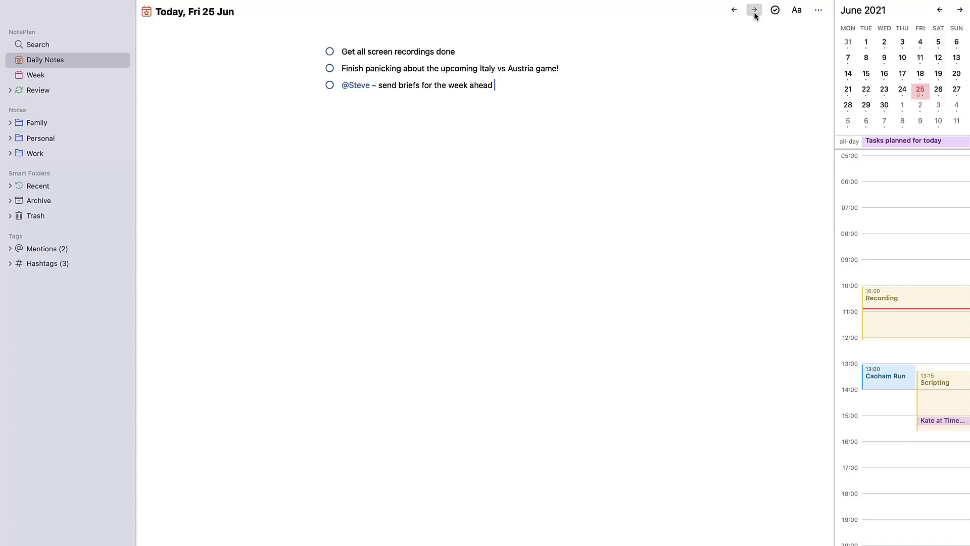
Close the Premium Features overview to show the Friday, June 25 events timeline
click(755, 10)
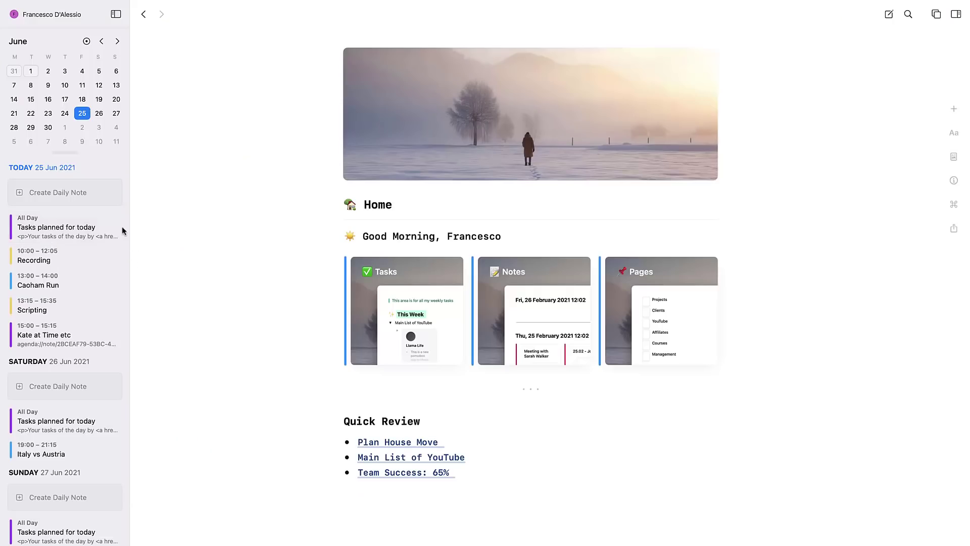
Open the Tasks card from Mem's home page
click(370, 309)
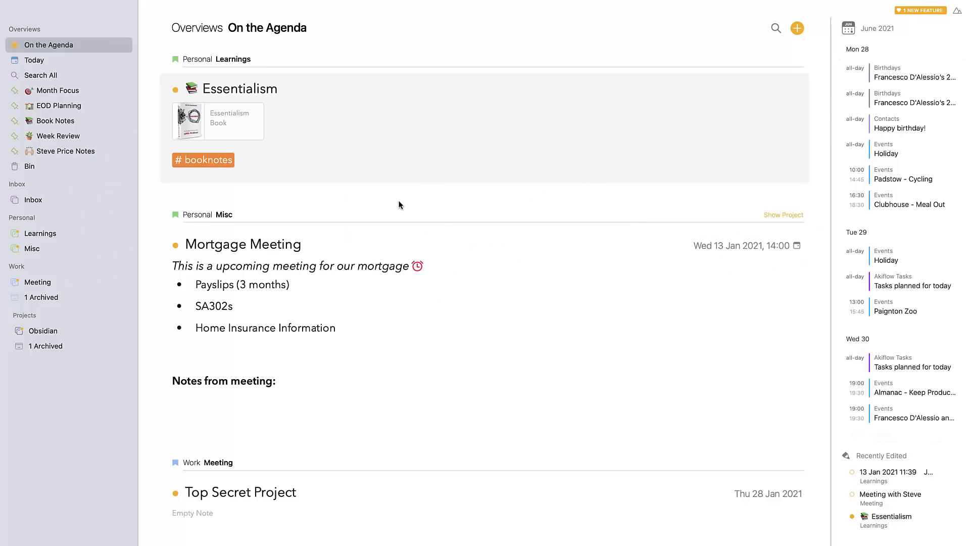
Create a new note for today, 25 Jun 2021, in the Inbox
click(77, 61)
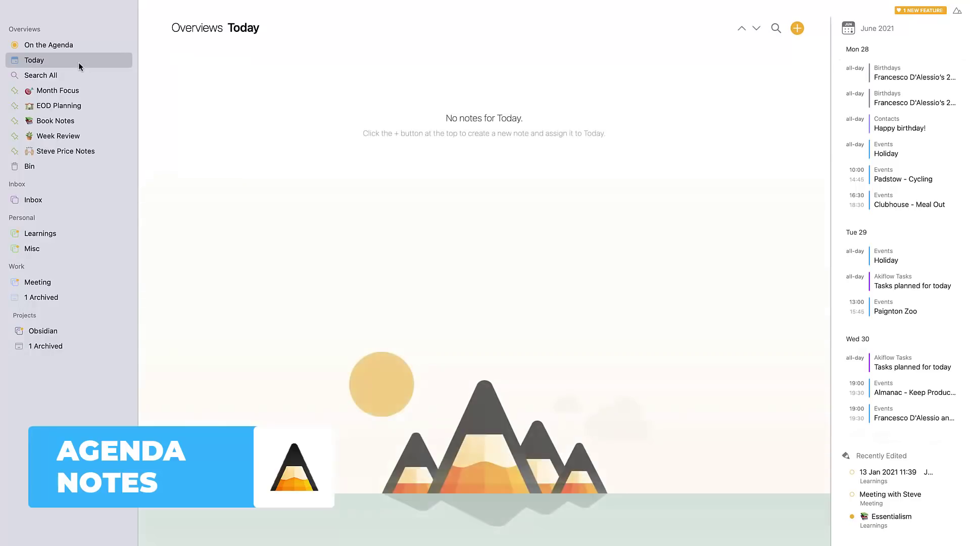
click(797, 28)
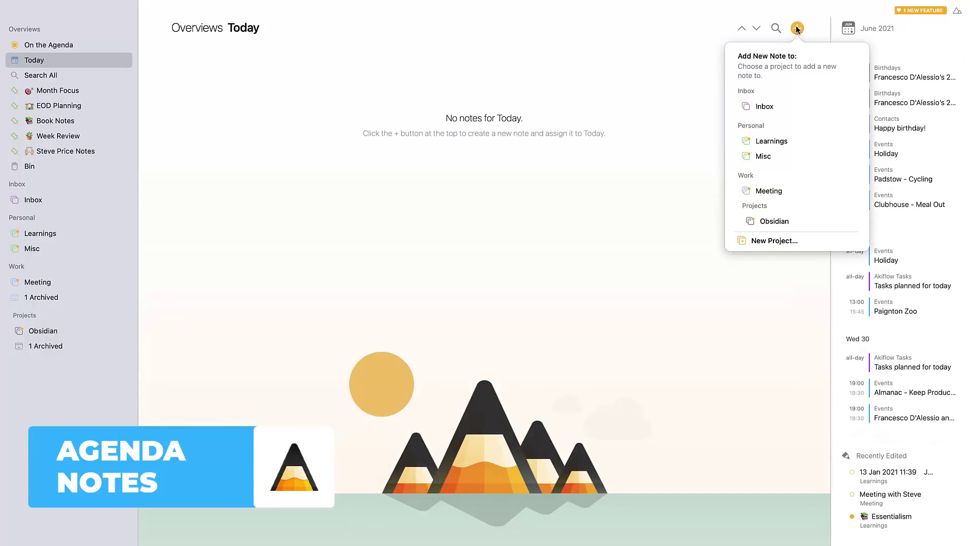
click(764, 107)
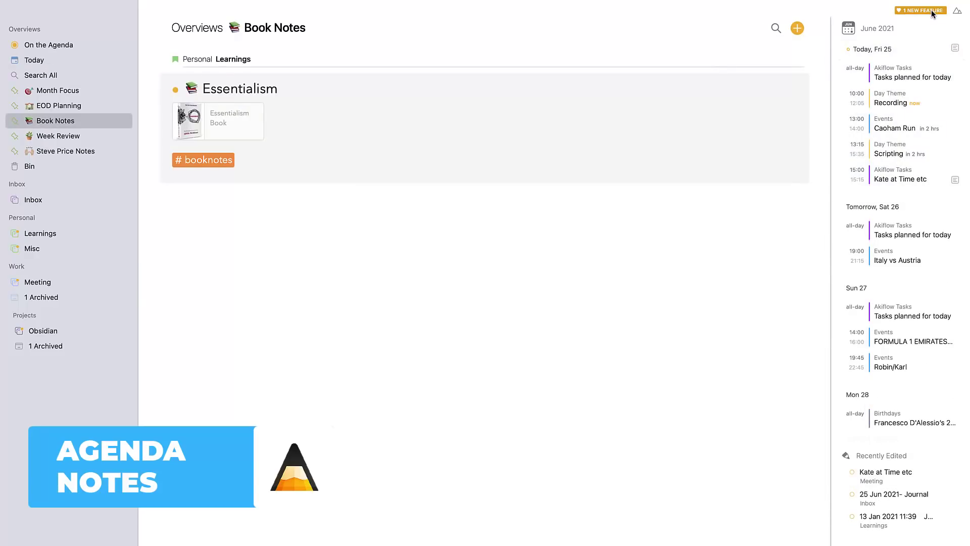
Browse the premium features list, then close it back to the Book Notes overview
click(931, 10)
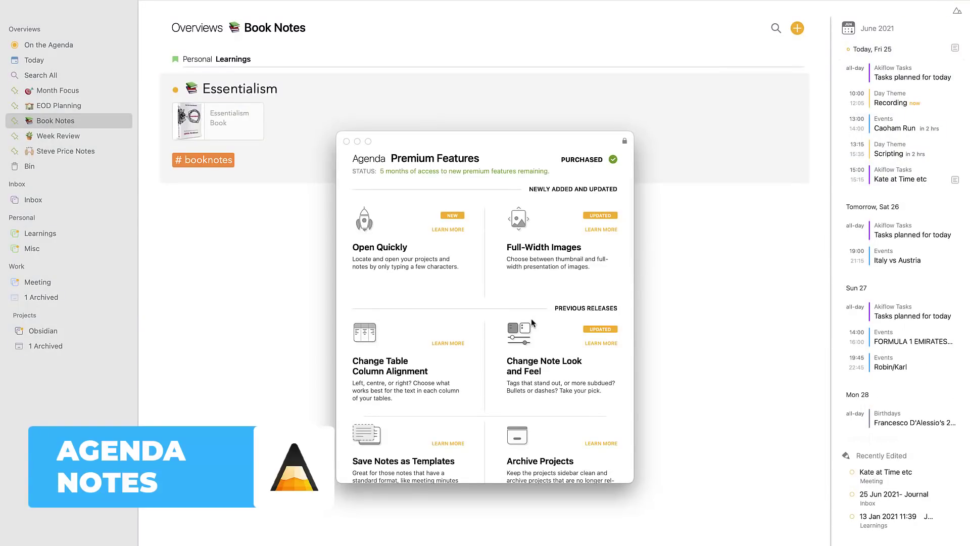
scroll(532, 319, down, 5)
scroll(533, 308, up, 4)
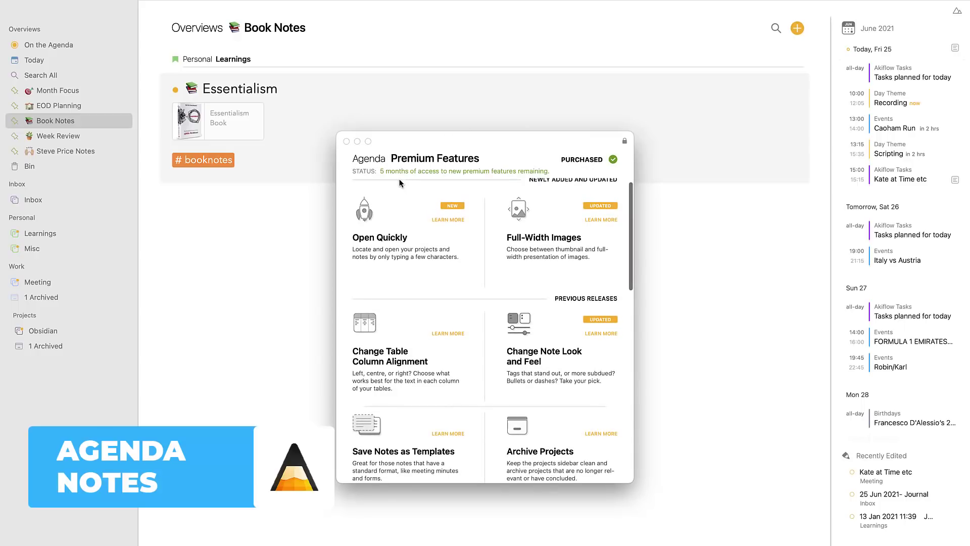
scroll(552, 273, up, 1)
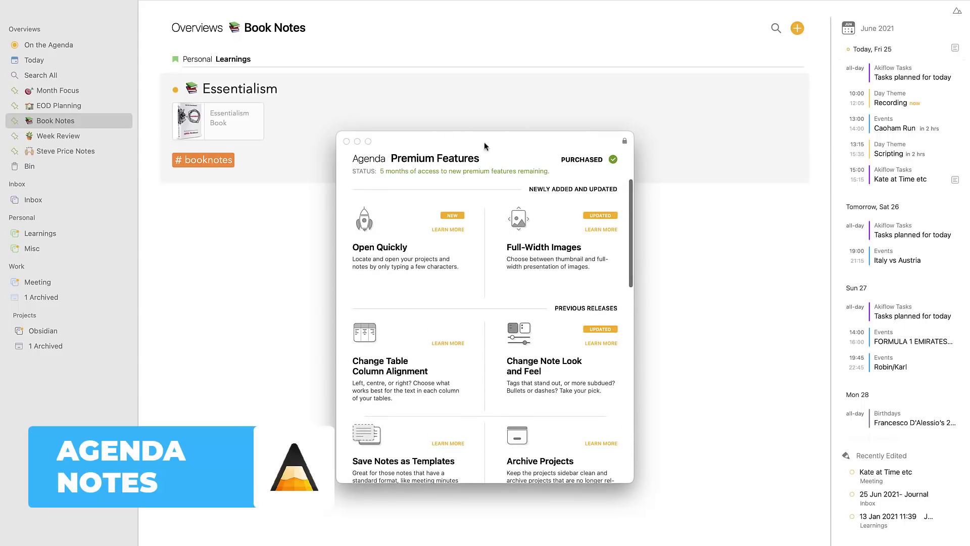
click(346, 141)
Under #booknotes in Essentialism, add bullets 'Helpful for book notes' and the book's author
click(268, 161)
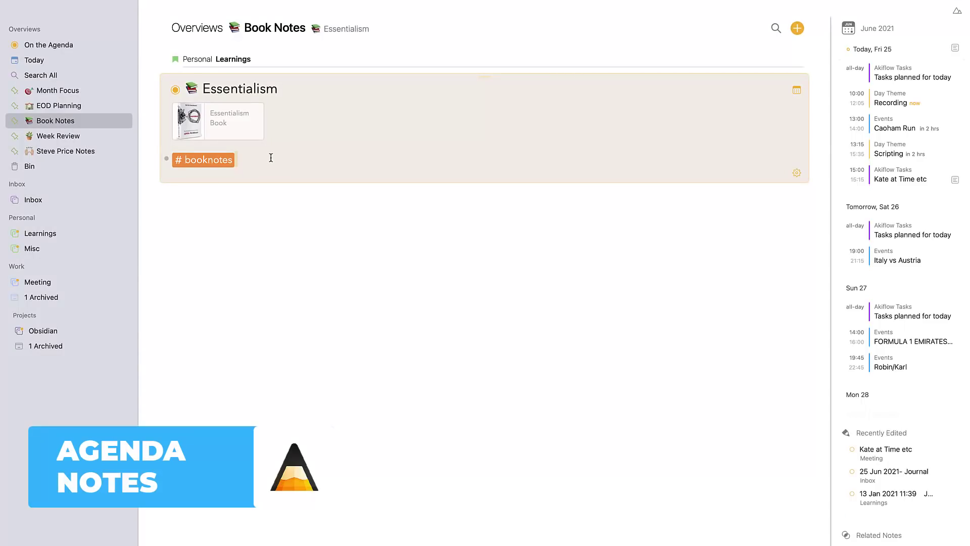
key(Return)
key(Return)
text(- He)
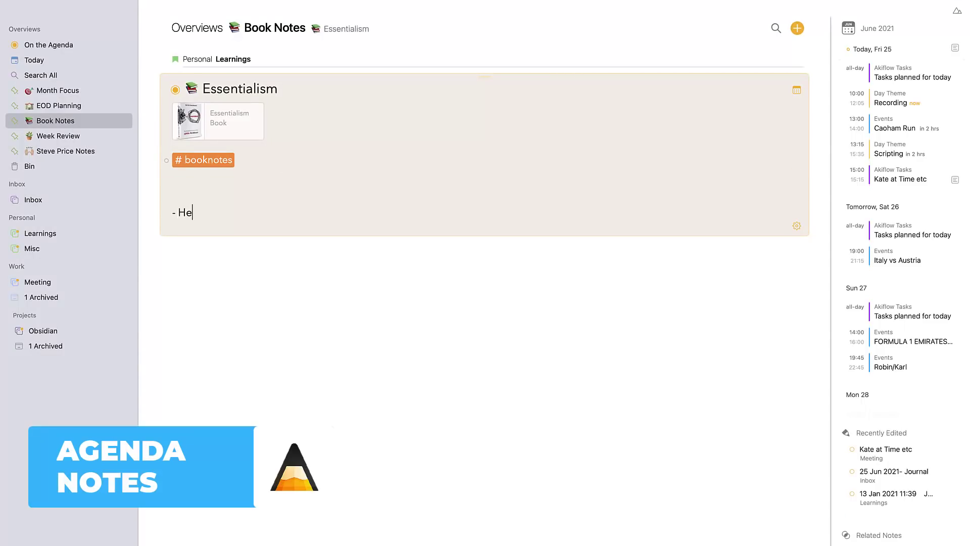
text(lpful for book notes)
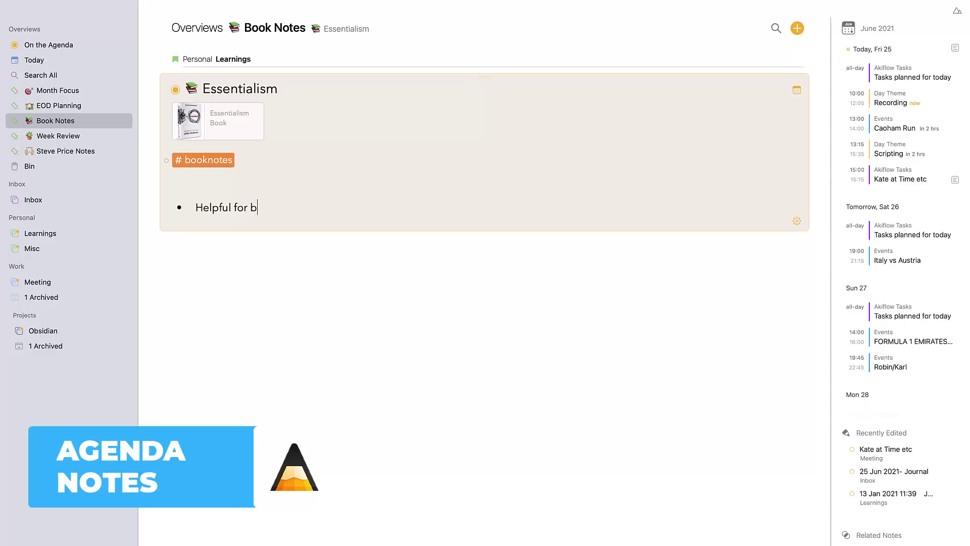
key(Return)
text(Essentialism is written by)
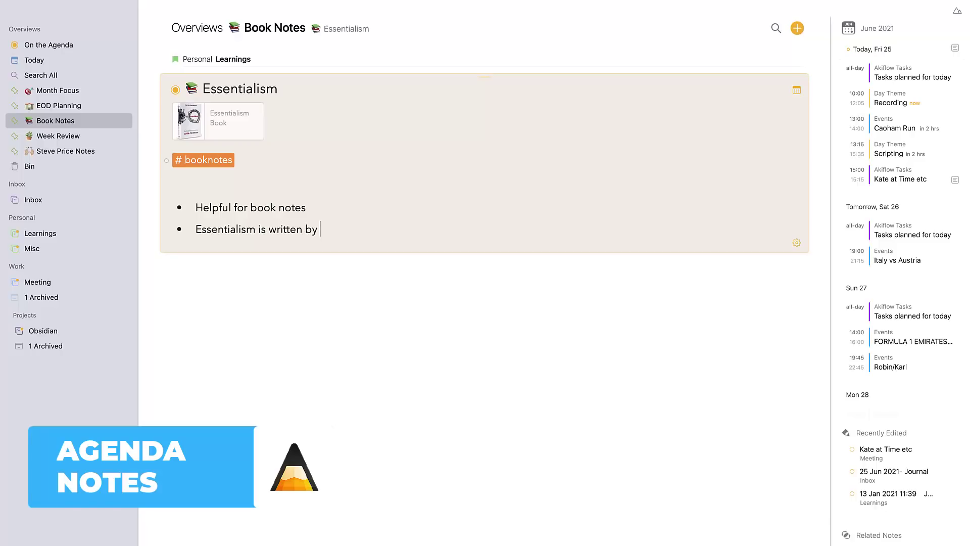
text(Greg McKeown)
key(Return)
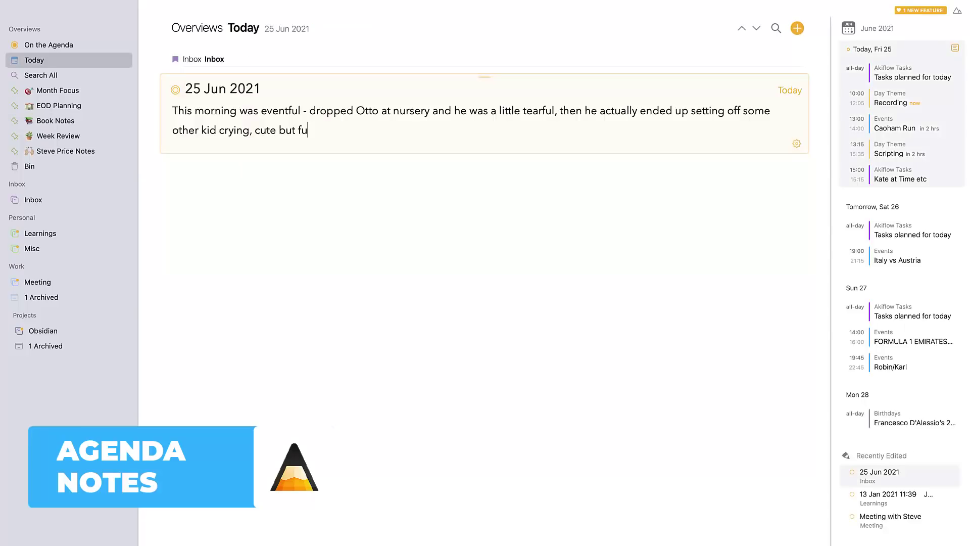
text(nny! :-)
text(- Journalk)
Retitle today's note '25 Jun 2021- Journal' and add a Meeting note linked to the 15:00 event
key(BackSpace)
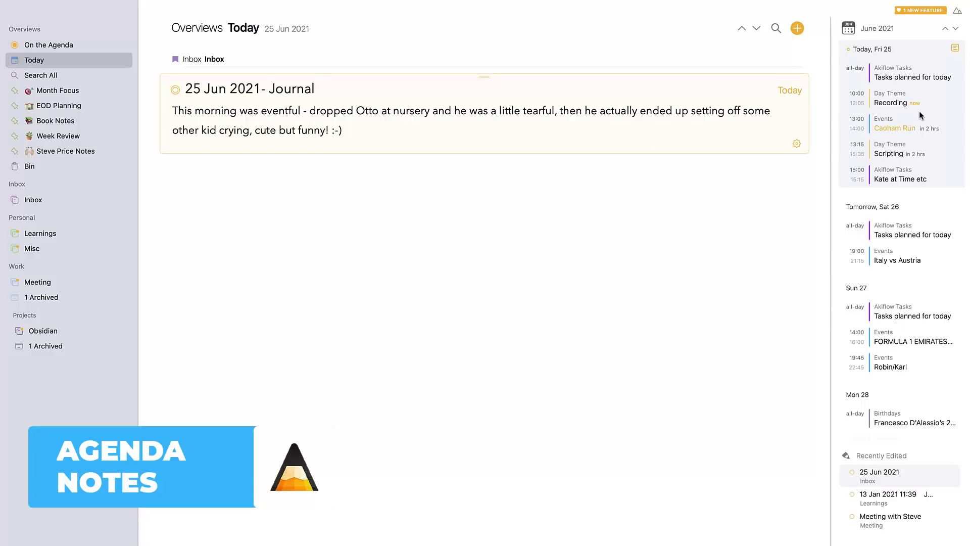
click(900, 178)
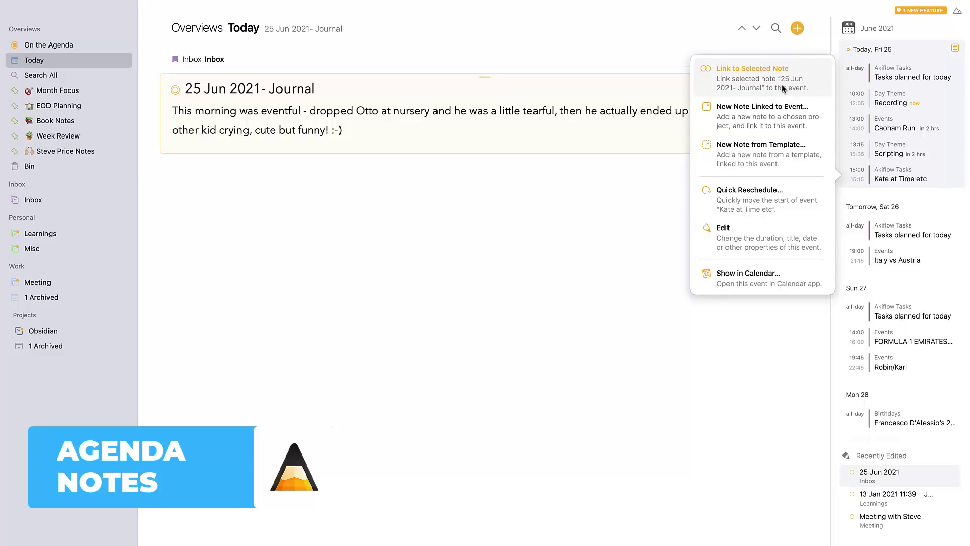
click(781, 112)
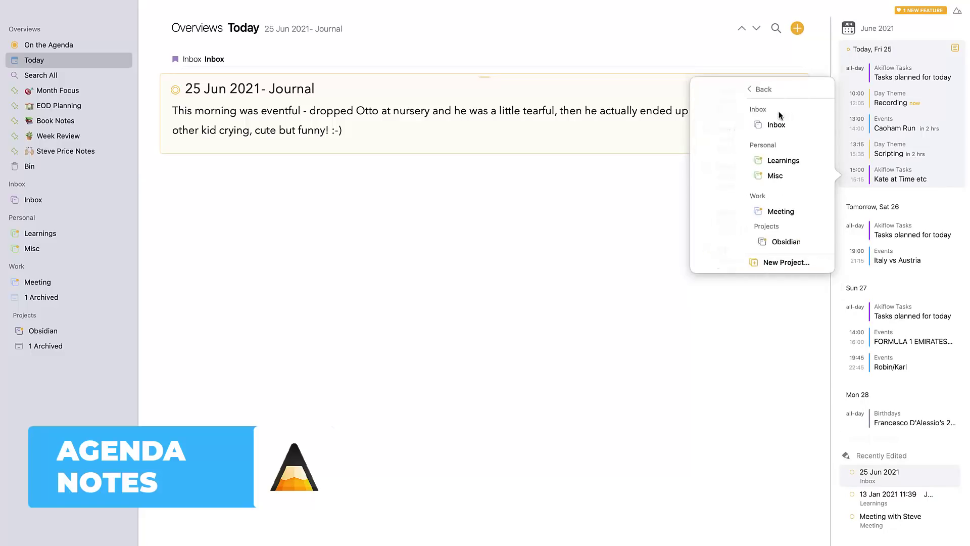
click(750, 218)
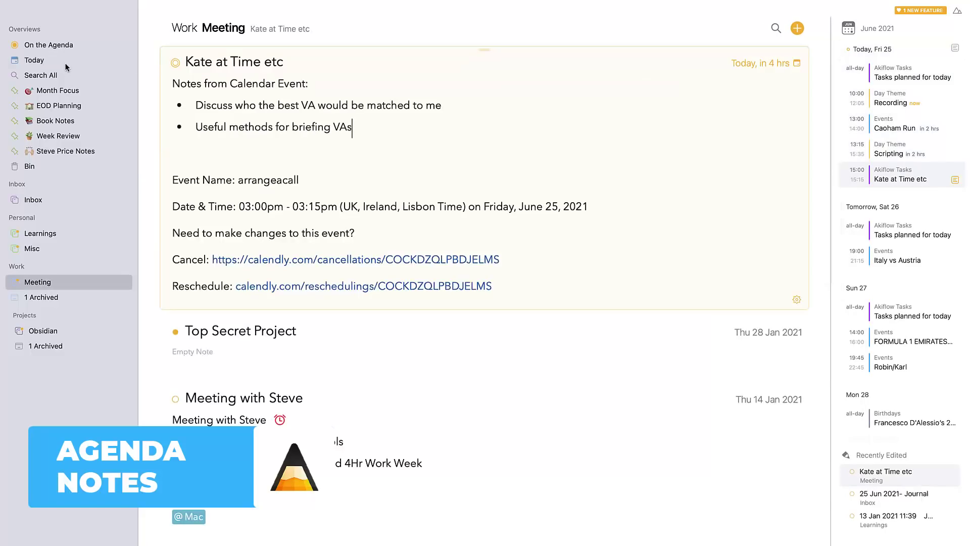
click(65, 48)
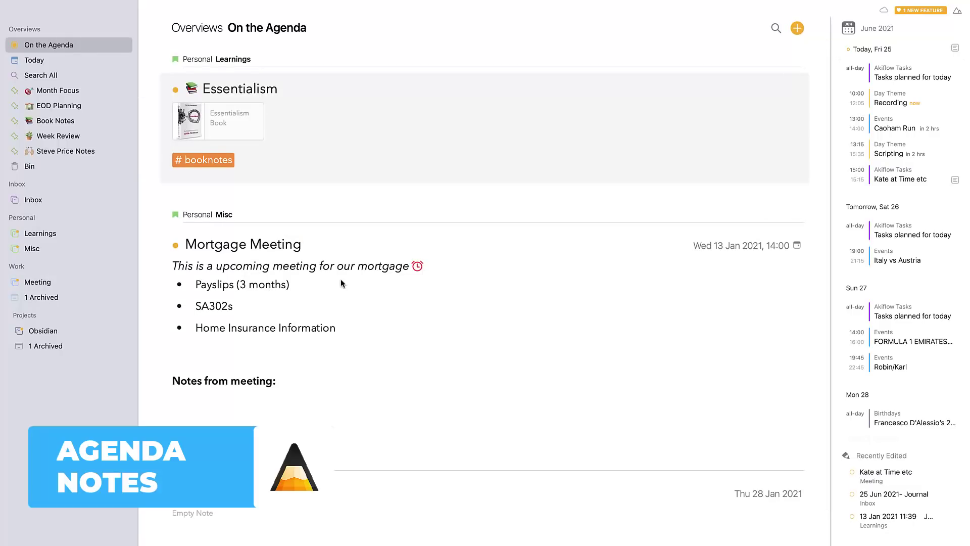
Check the Formula 1 event's actions on On the Agenda, then visit Search All and Month Focus
scroll(340, 279, down, 3)
scroll(363, 256, up, 5)
click(935, 342)
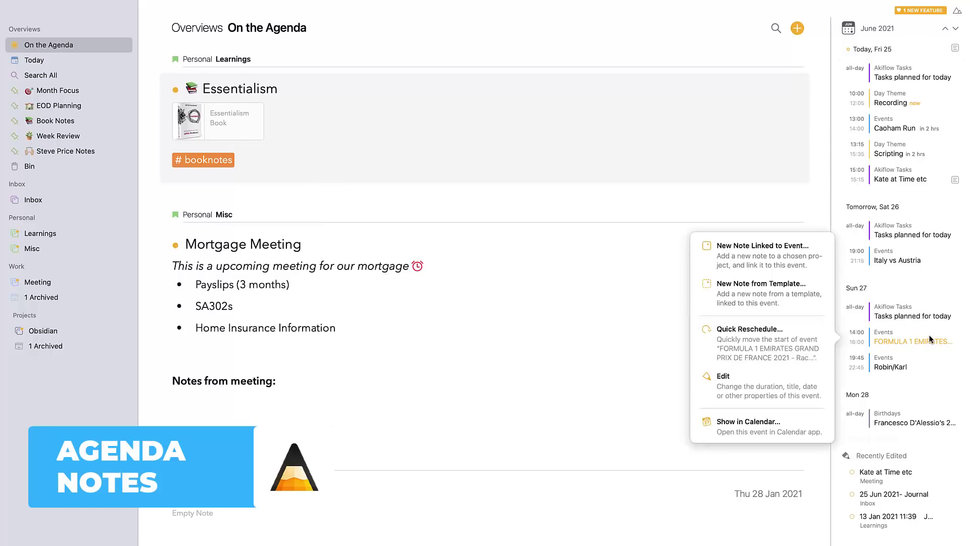
click(890, 260)
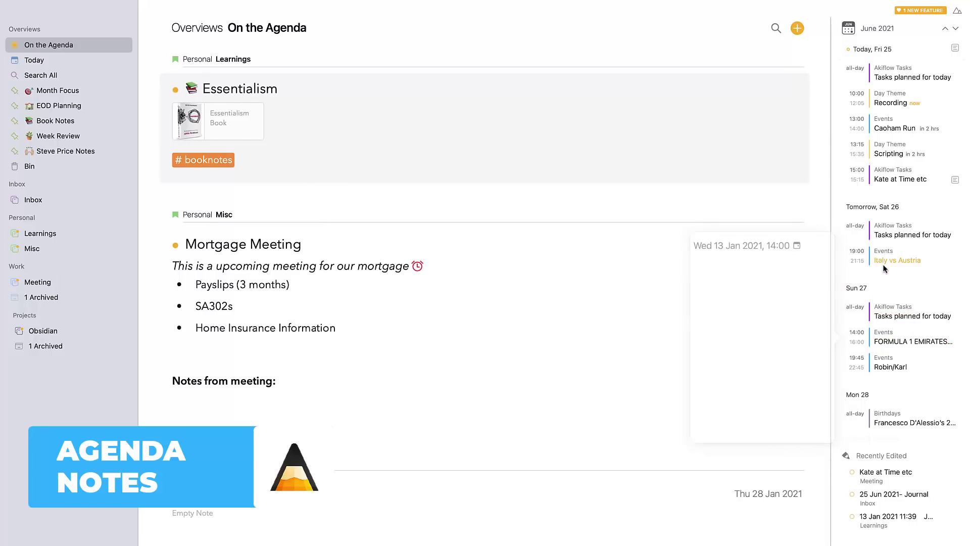
click(48, 77)
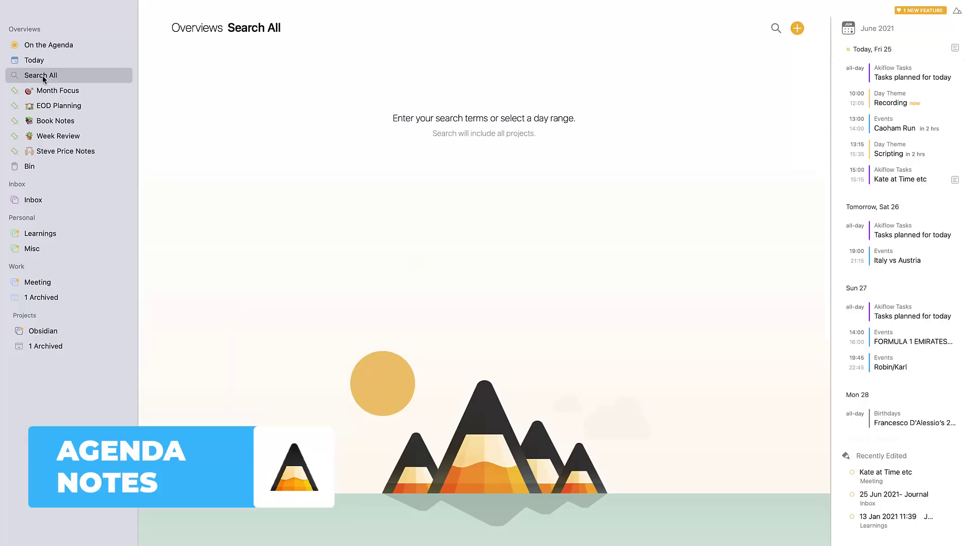
click(51, 90)
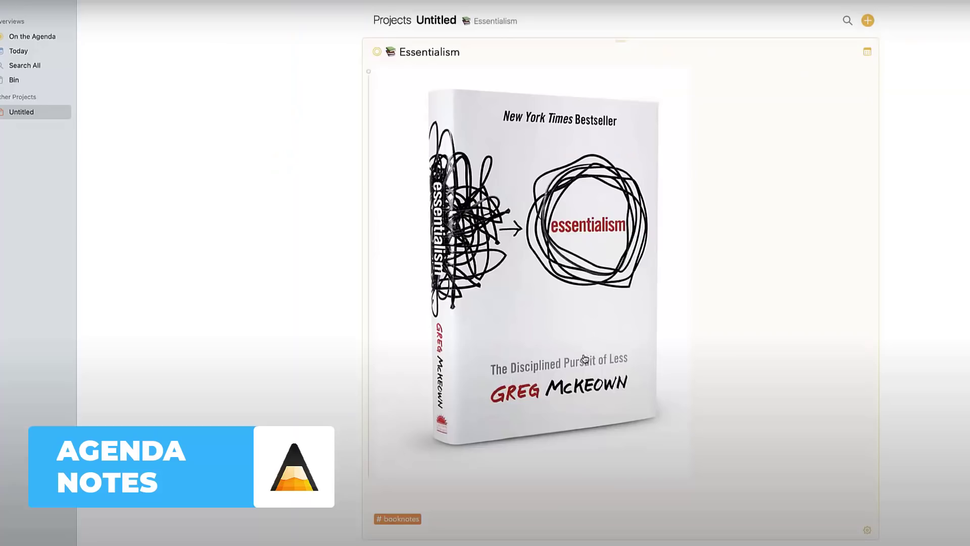
Show the Essentialism book cover's image options, with Display set to Full Width
click(583, 350)
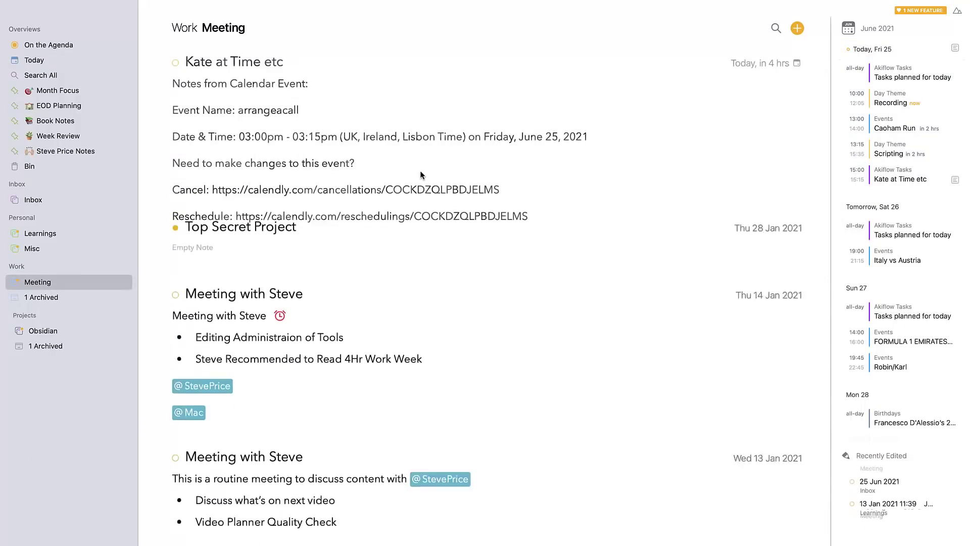
click(483, 178)
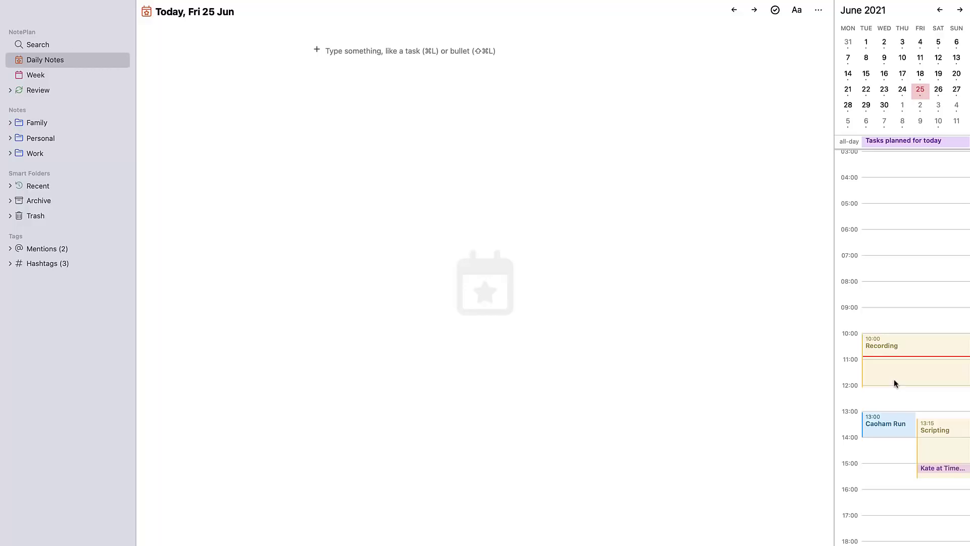
scroll(890, 389, down, 3)
click(905, 314)
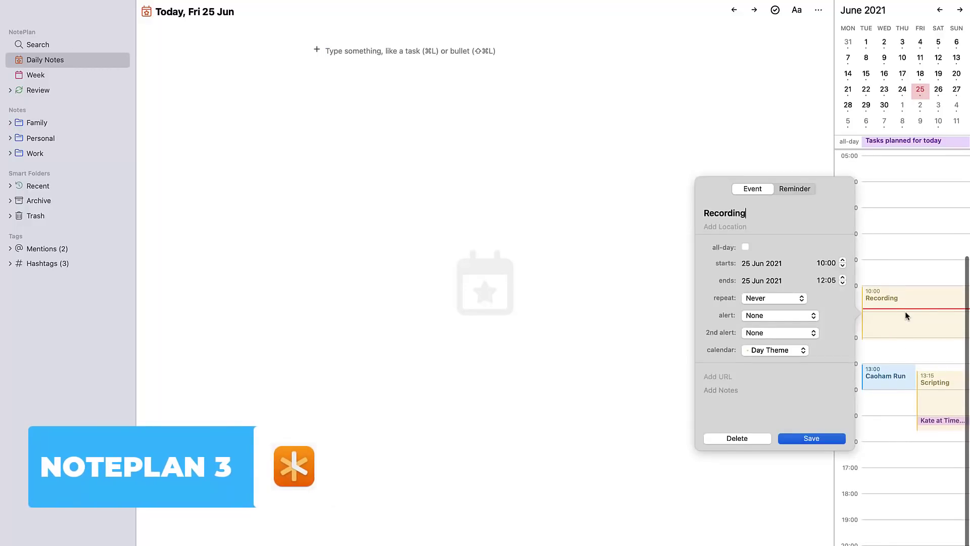
click(598, 265)
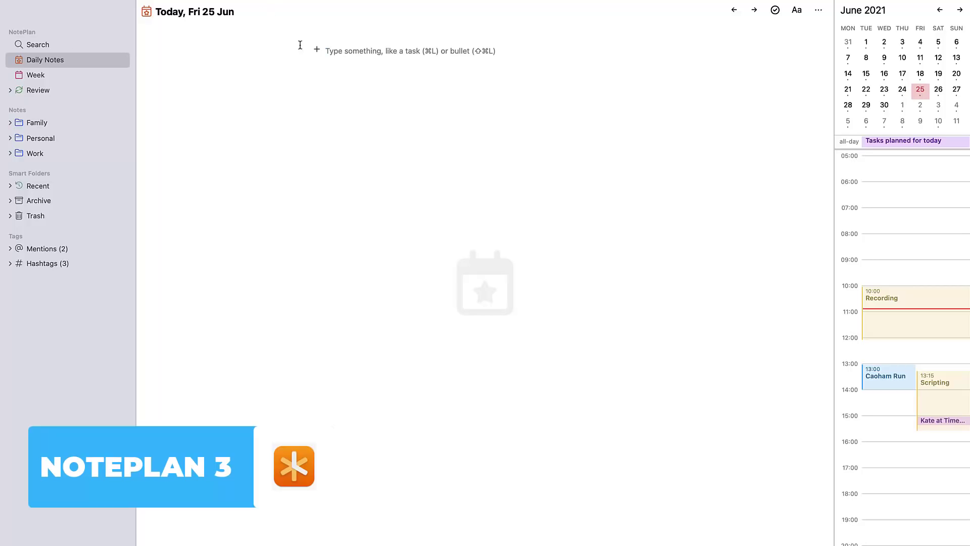
click(317, 47)
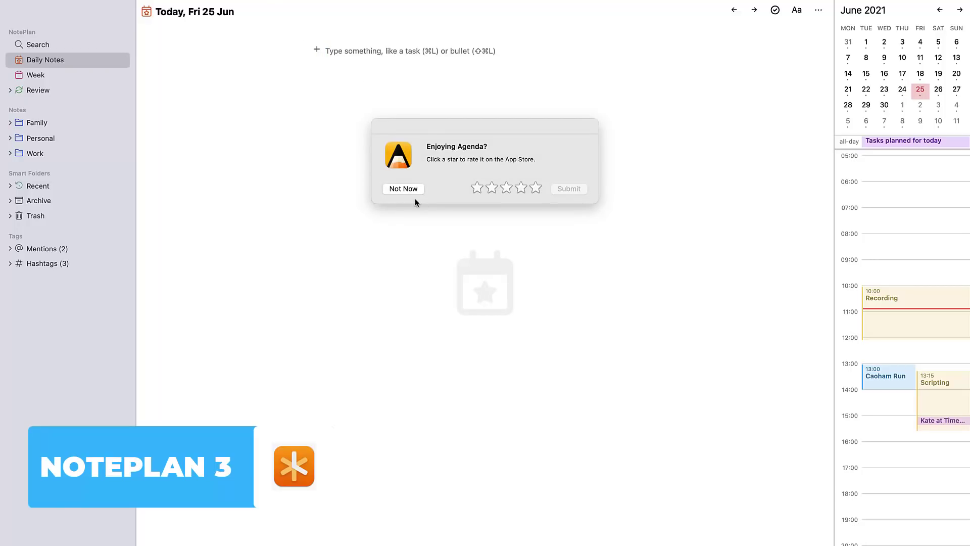
Add a game task and a colleague-mention task to send briefs for the week ahead, then go to Sat 26 Jun
click(402, 189)
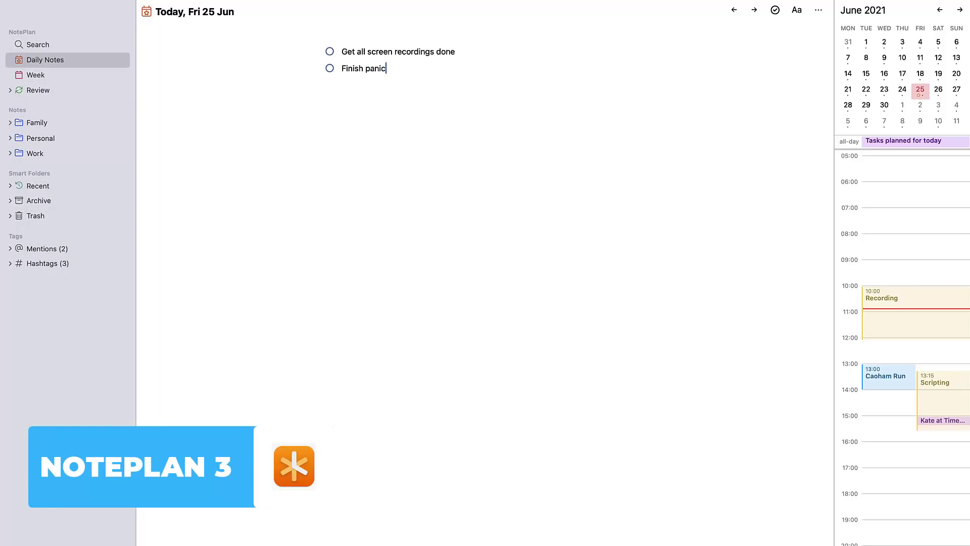
text(king about the upcoming Italy vs Austria)
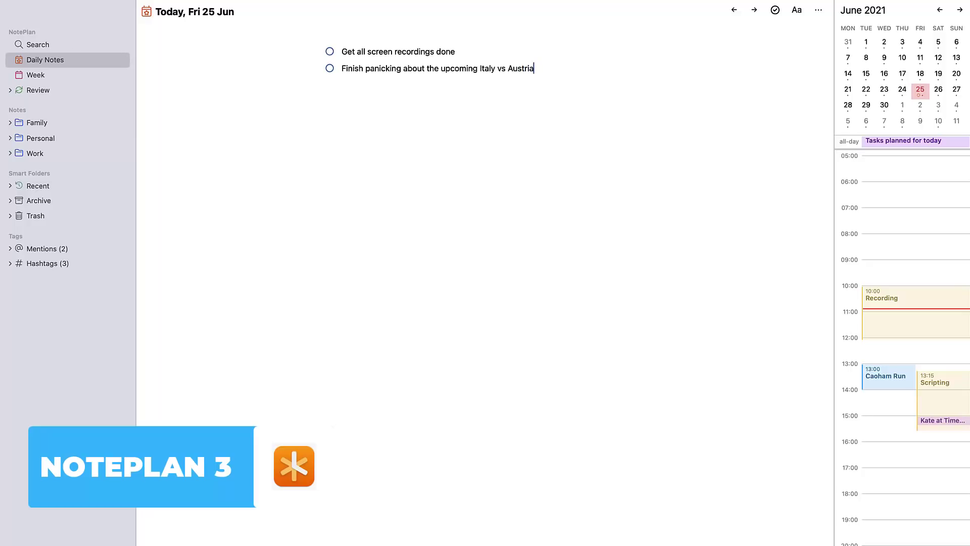
text( game!)
key(Return)
text(@)
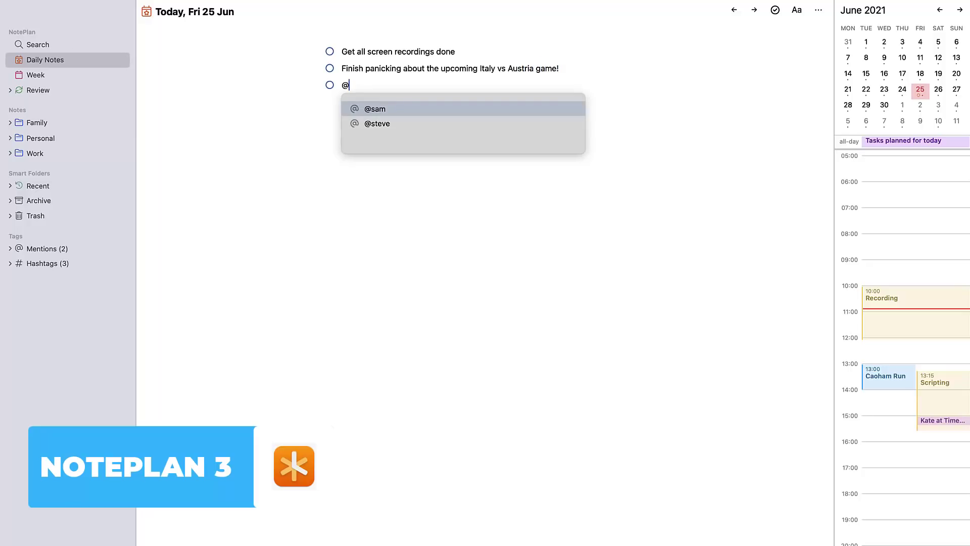
text(Steve )
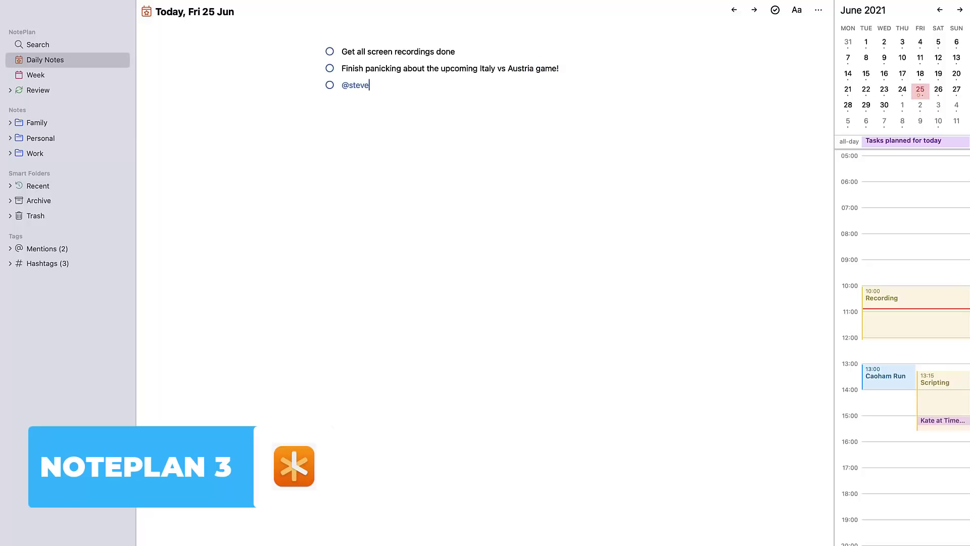
text(– send bried)
key(BackSpace)
text(s for the week ahead)
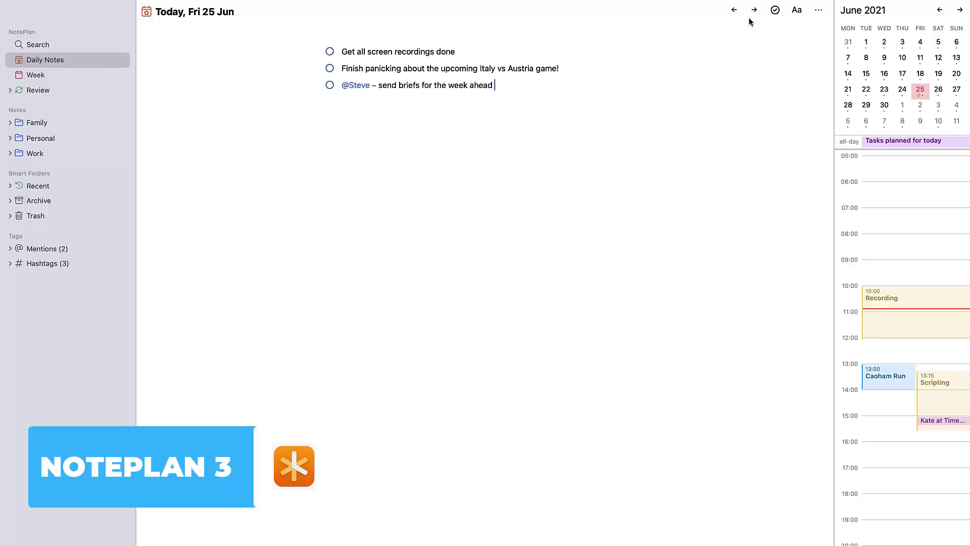
click(754, 9)
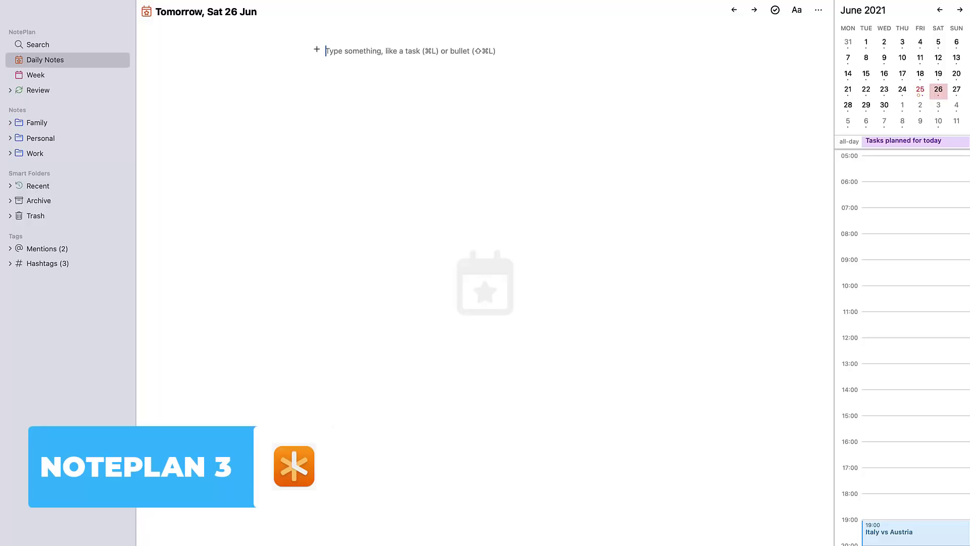
Add tasks 'Mow the lawn' and 'Clear the rubbish in the shed', then start 'Get ready for [['
key(super+l)
text(Mow the lawn)
key(Return)
text(Clear the rubbish in the shed)
key(Return)
text(Get read)
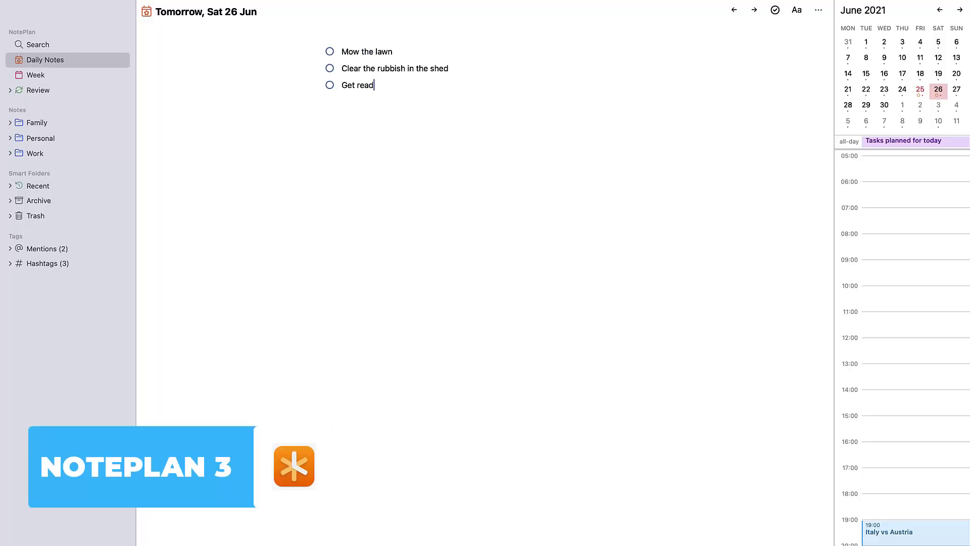
text(y for [[)
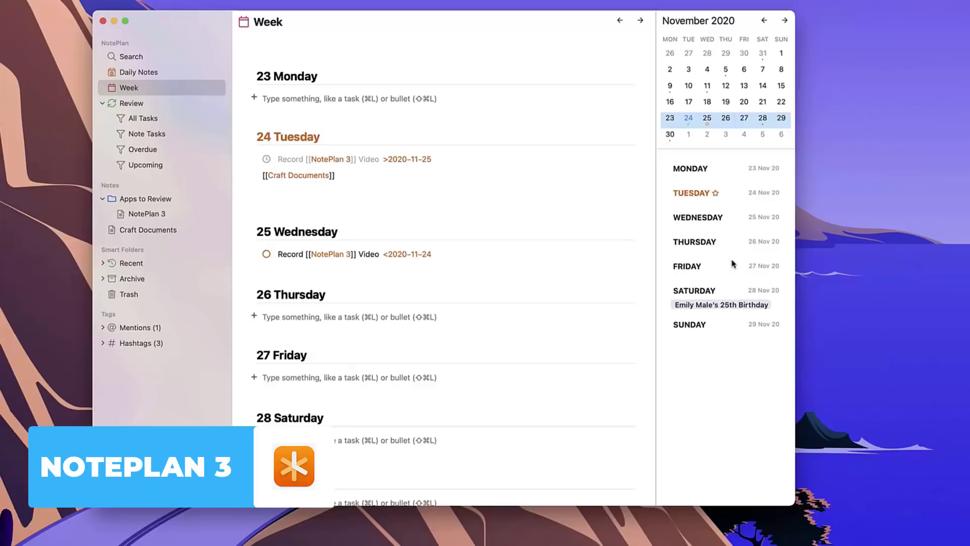
Complete the third task as 'Get ready for' with a link to the OMS Updates note
click(640, 20)
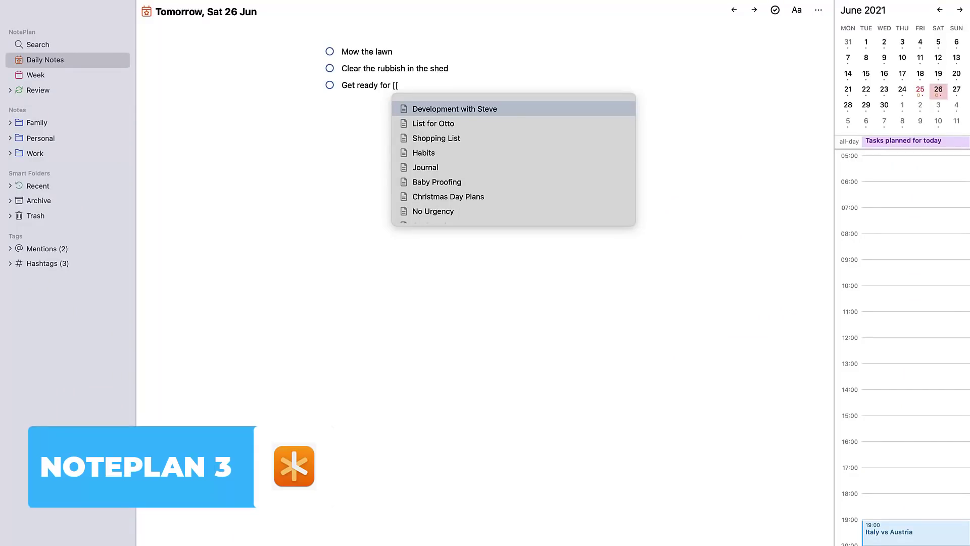
key(Down)
key(Down)
key(Down)
key(Down)
key(Down)
key(Down)
key(Down)
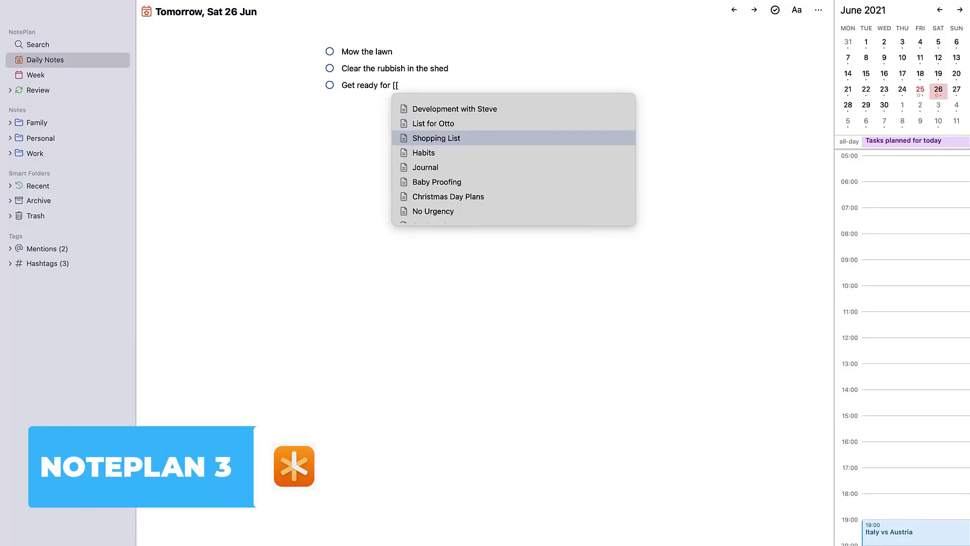
key(Down)
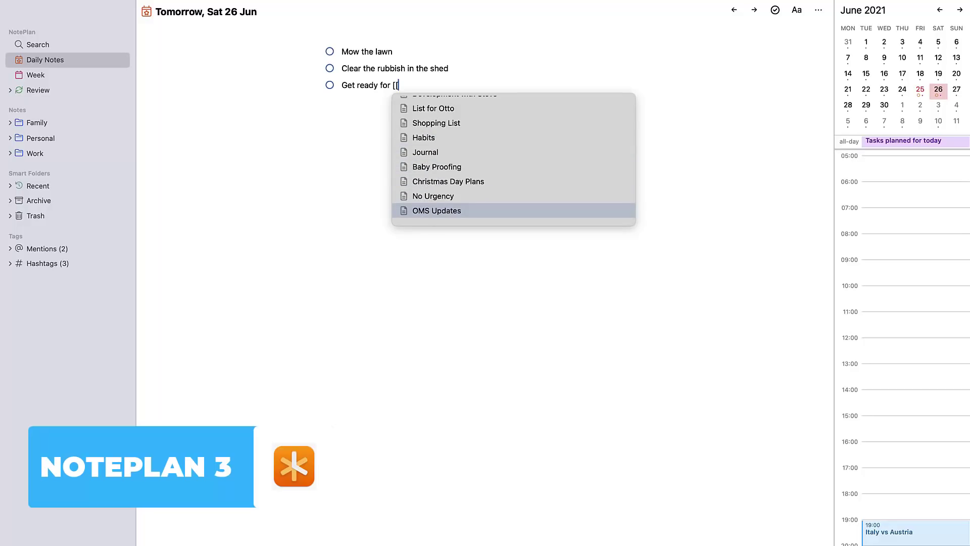
key(Return)
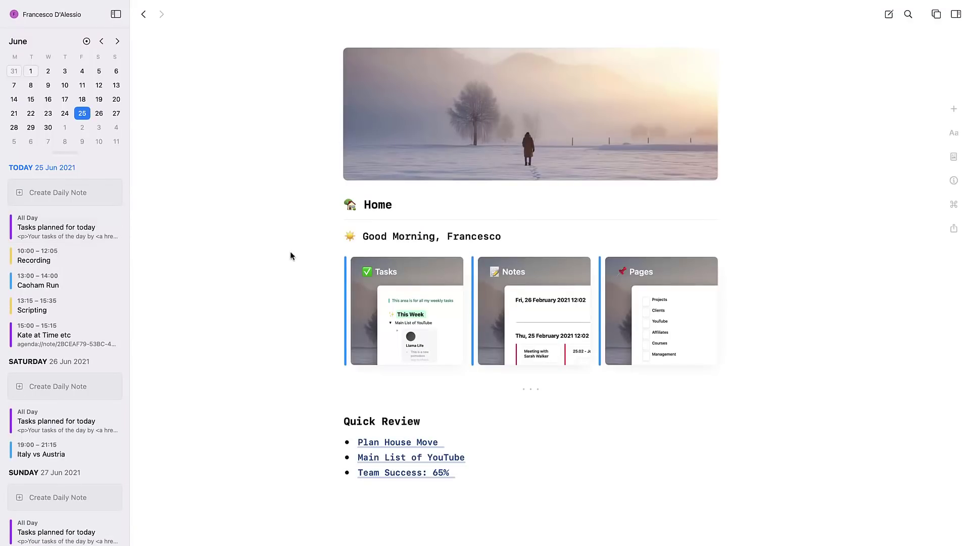
Open the Tasks page from Home and look through its This Week items and Projects
click(416, 305)
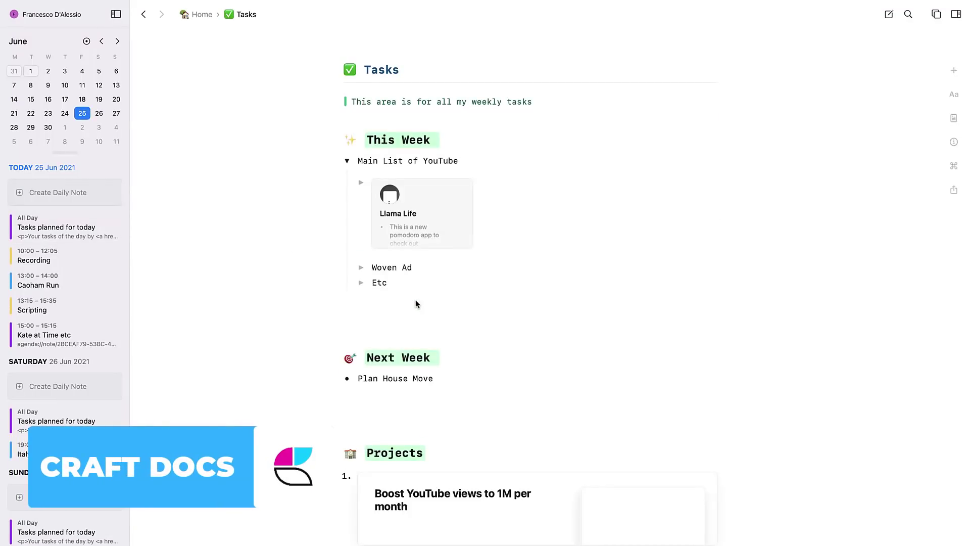
scroll(435, 368, down, 6)
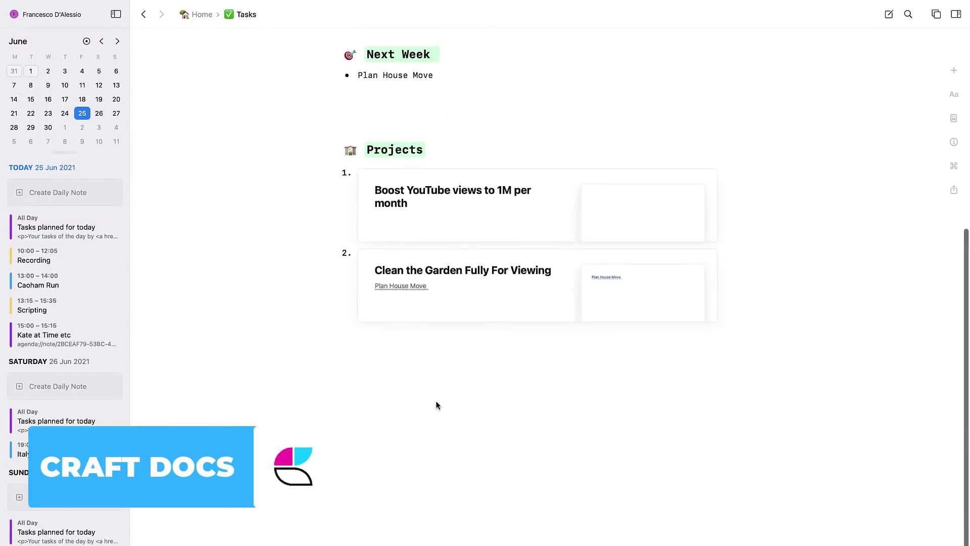
scroll(435, 405, up, 6)
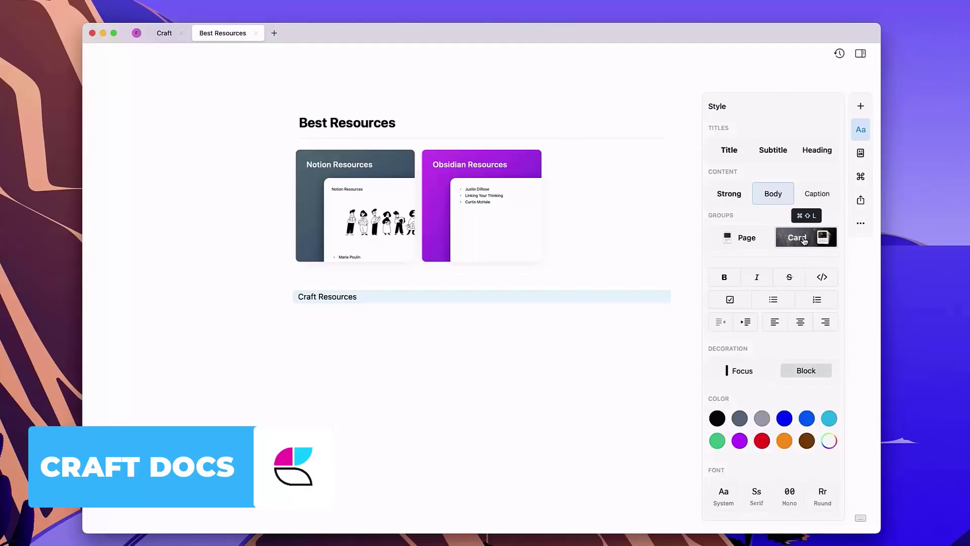
Turn the block into a card with a teal background
click(804, 239)
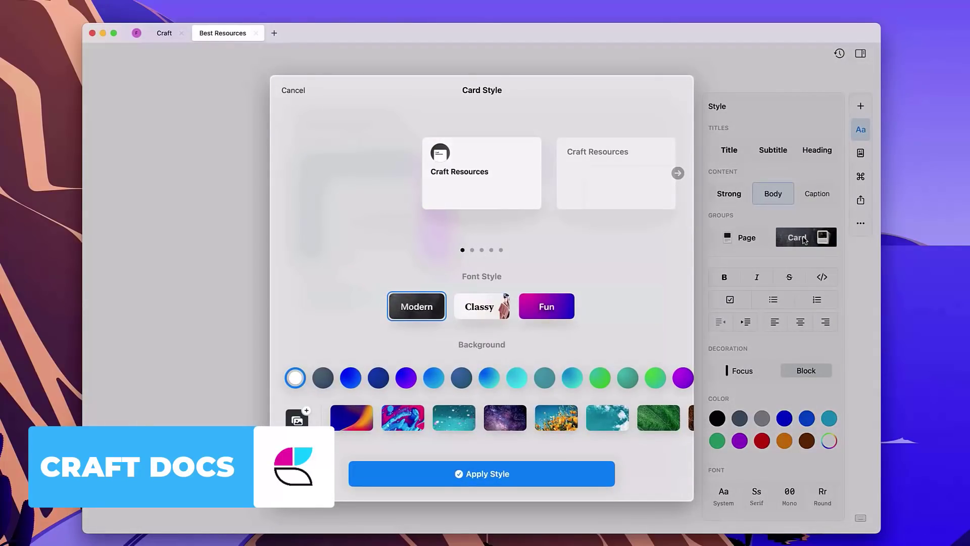
scroll(508, 378, right, 3)
click(508, 378)
scroll(523, 376, right, 4)
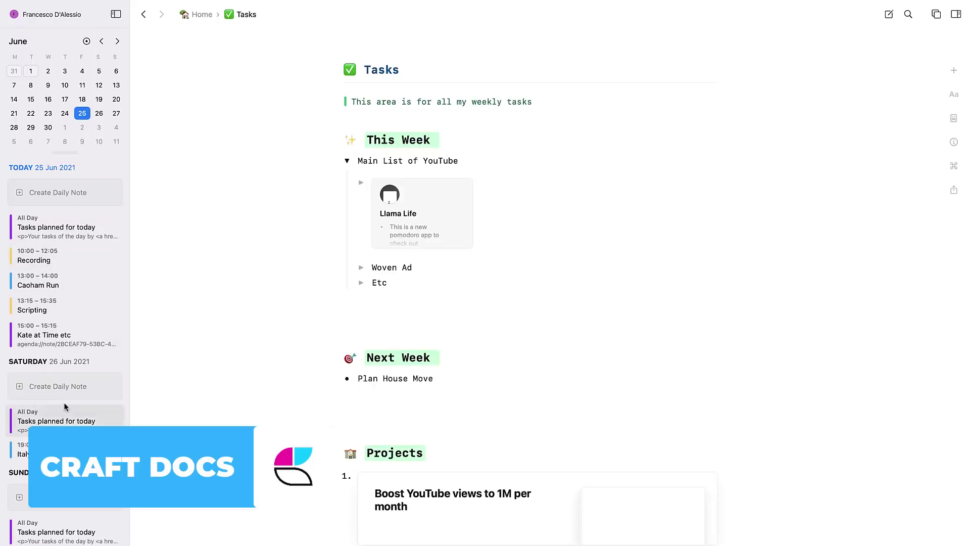
Type 'This could be my' in today's daily note, then open the Thursday 3 June note
click(66, 195)
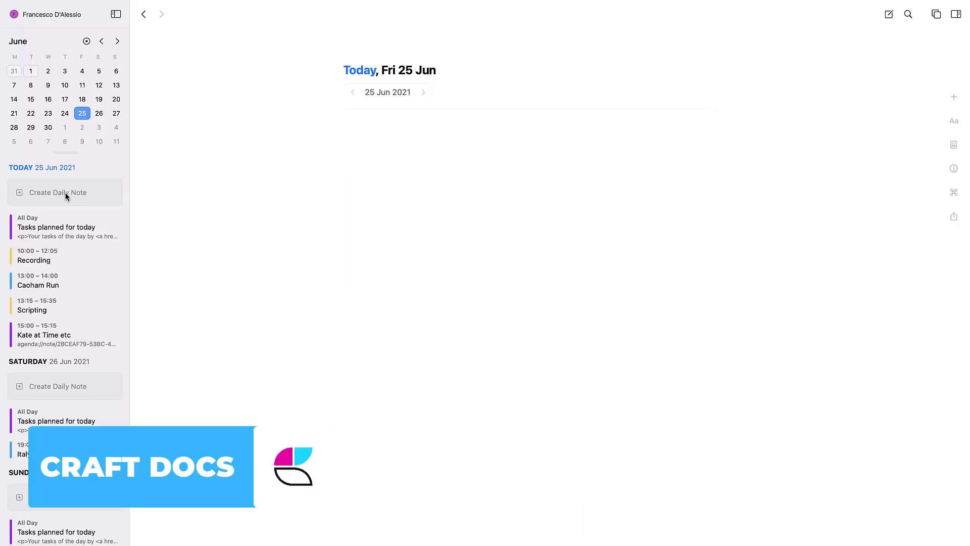
text(This cou)
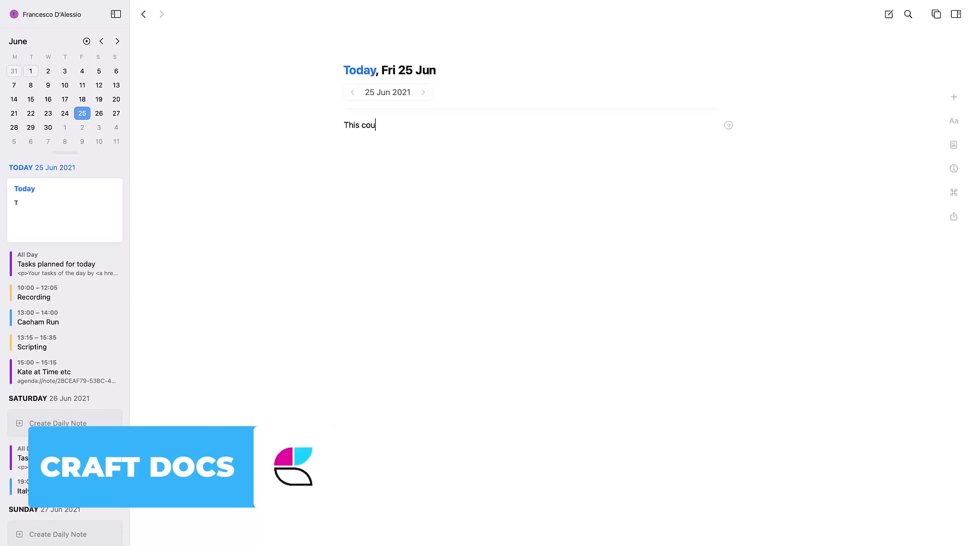
text(ld be my)
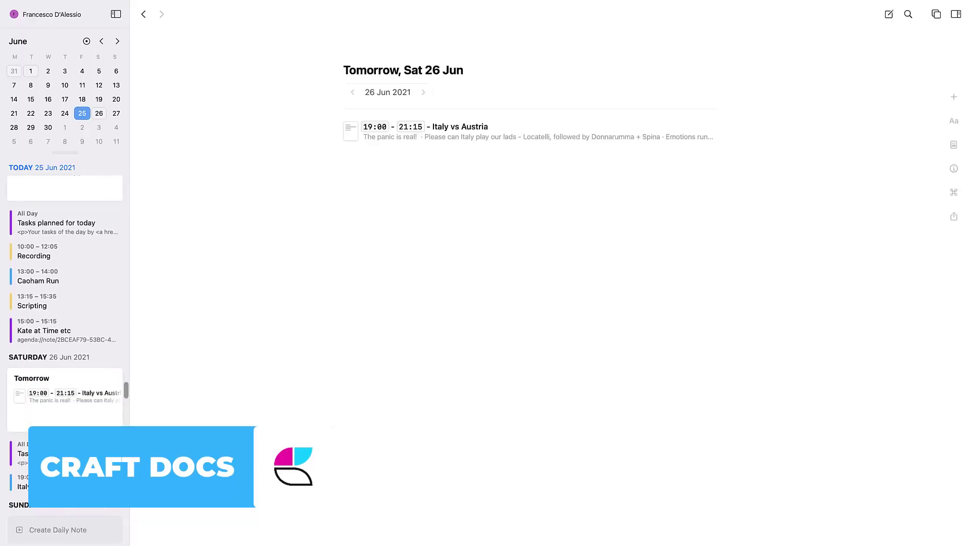
scroll(64, 304, down, 3)
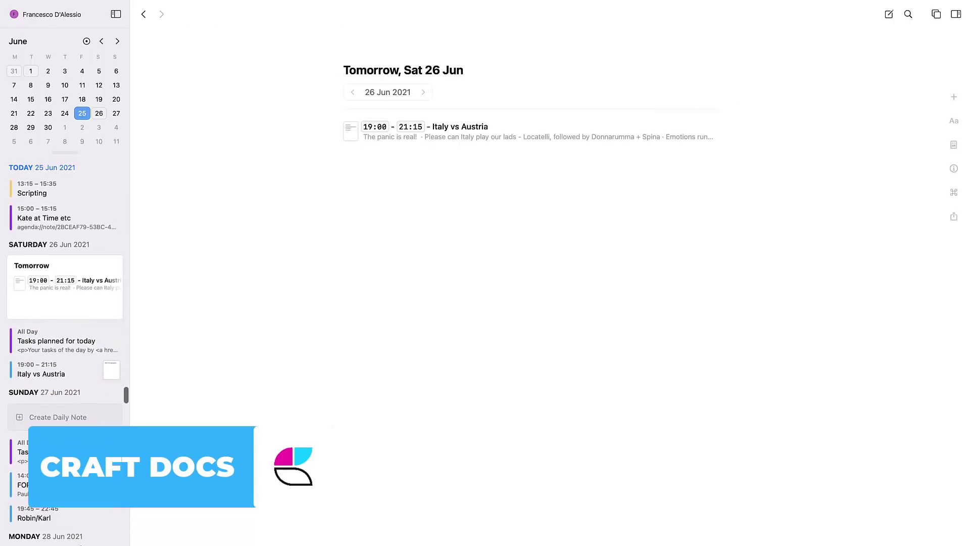
click(61, 73)
scroll(83, 246, down, 5)
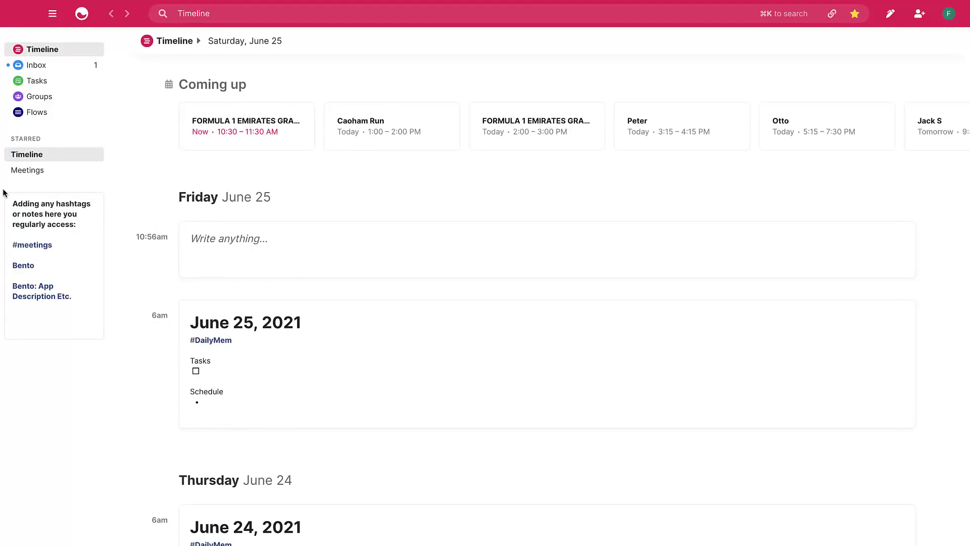
Create a mem for the third FORMULA 1 card, Grand Prix Practice 2, under Coming up
scroll(590, 132, right, 3)
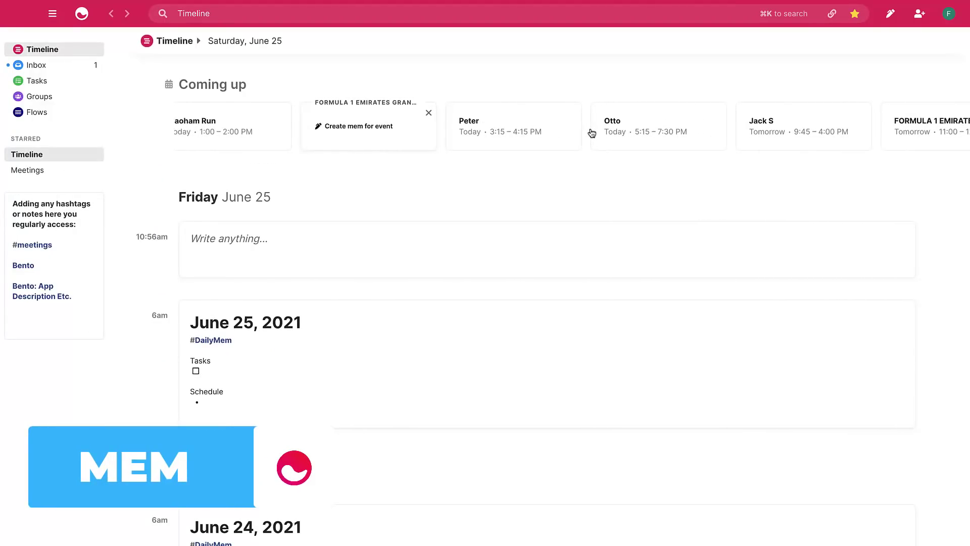
scroll(590, 131, left, 3)
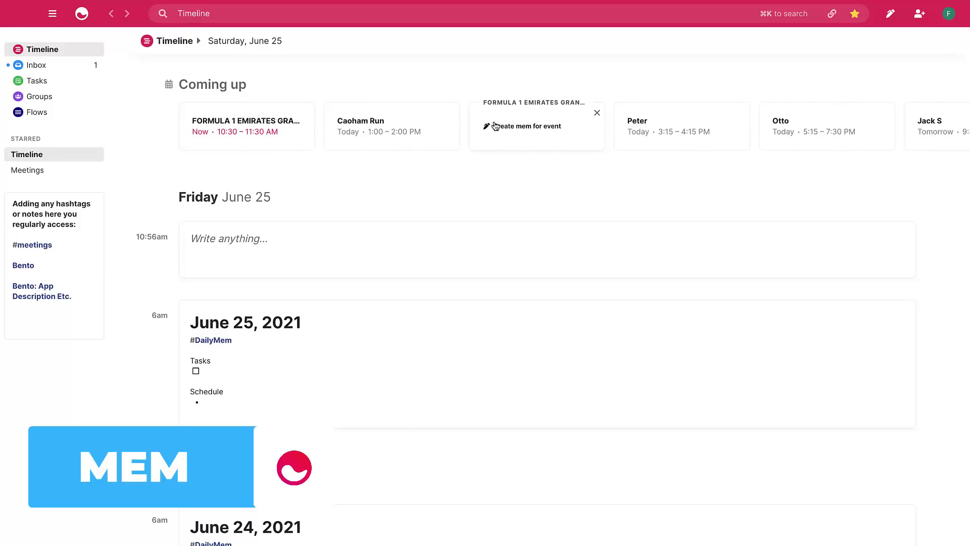
mouse_move(241, 135)
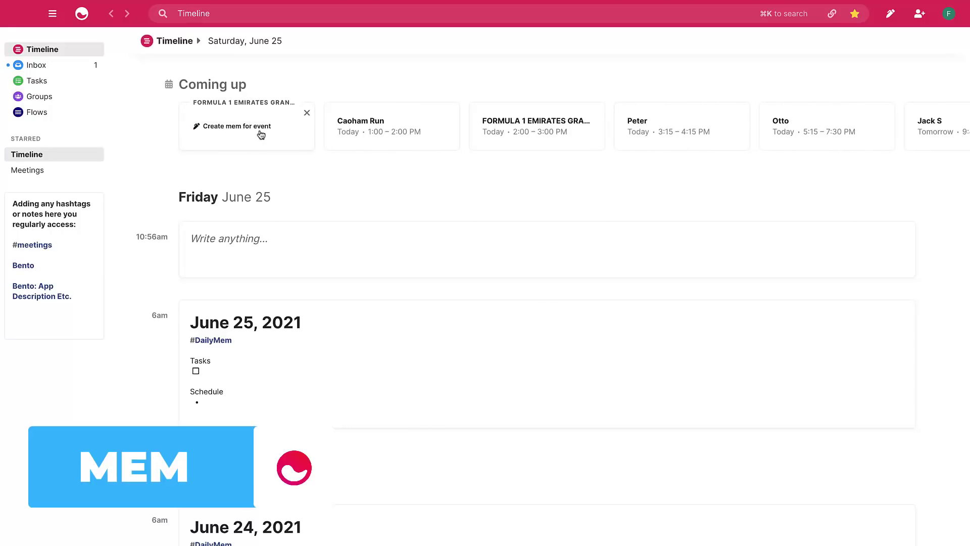
scroll(290, 368, down, 6)
scroll(283, 238, up, 6)
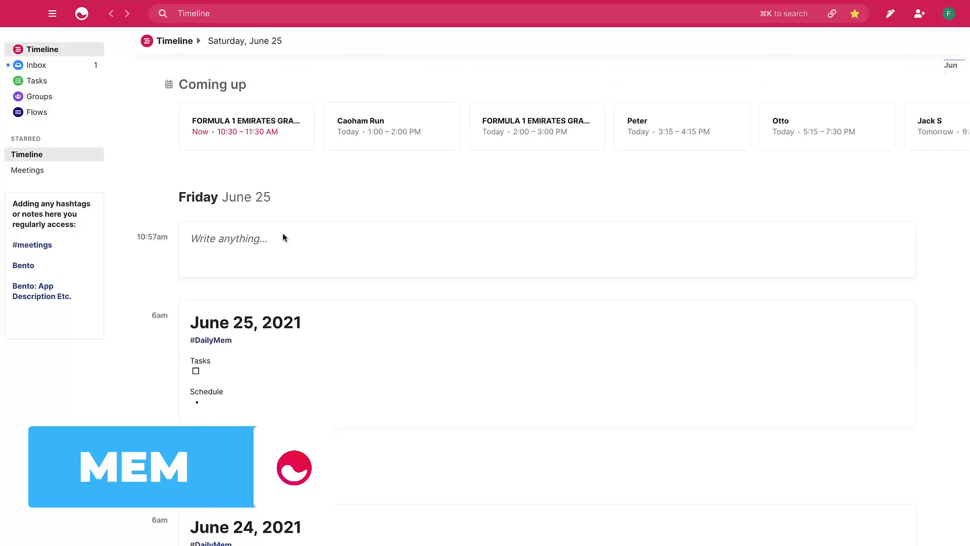
mouse_move(490, 127)
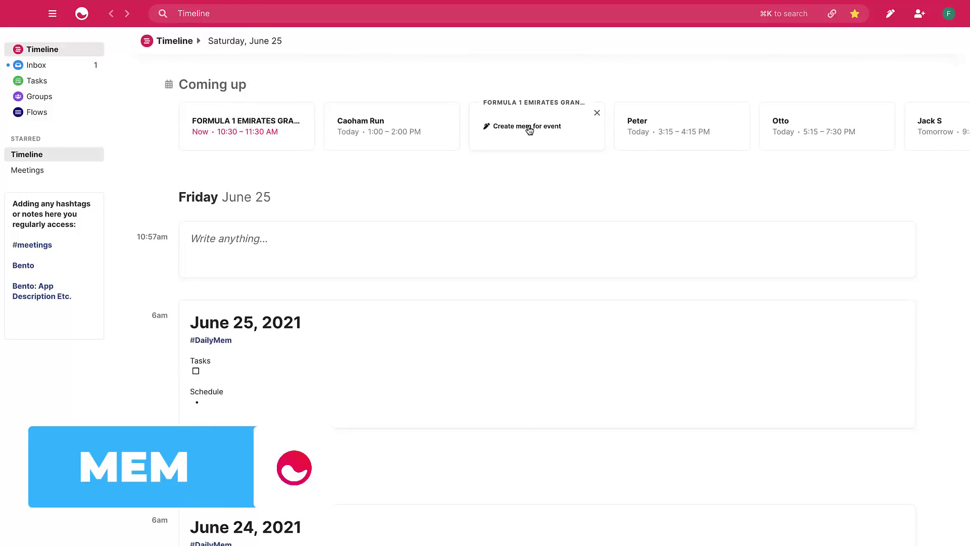
click(527, 126)
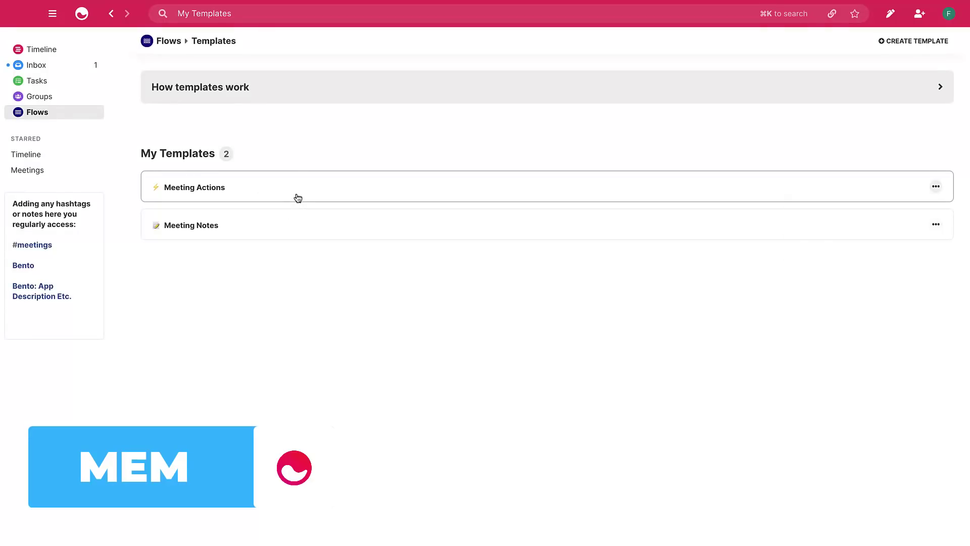
Create a Meeting Actions template mem titled as a chat with a Time Etc. contact
right_click(298, 197)
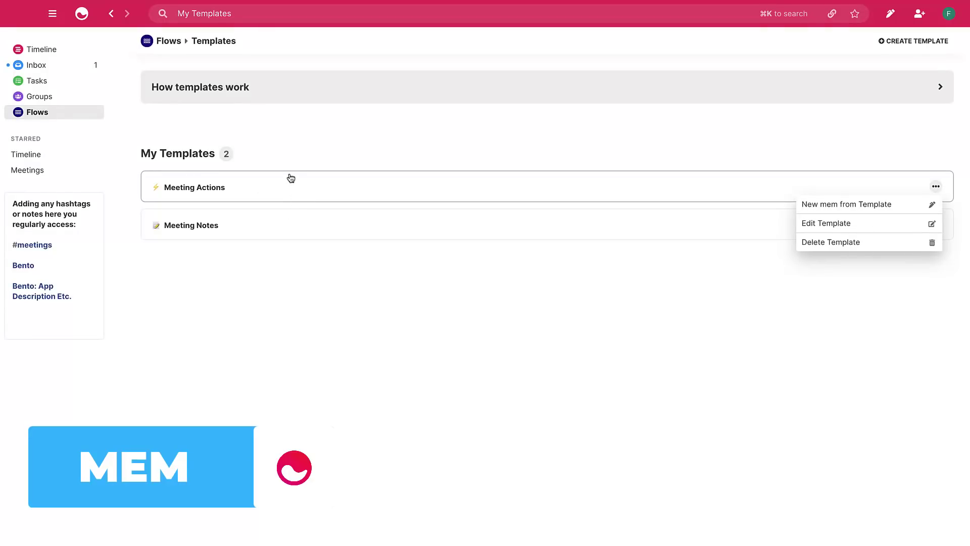
click(858, 212)
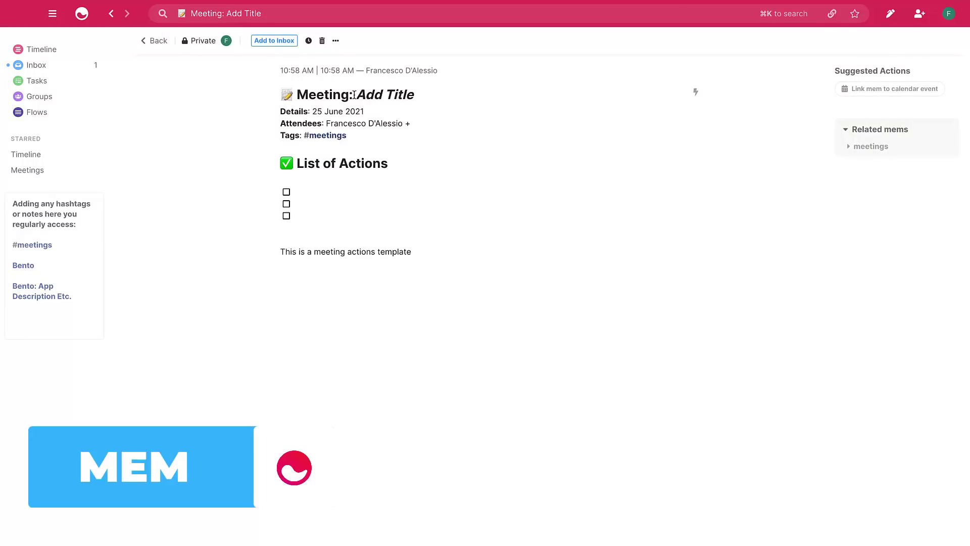
drag(354, 94, 486, 95)
text(Chat with Kate fr)
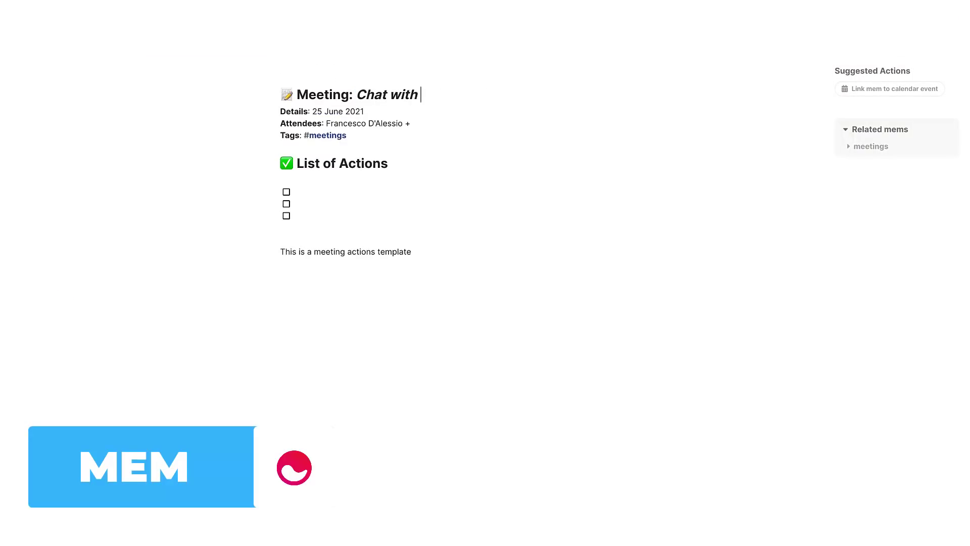
text(om)
key(BackSpace)
key(BackSpace)
key(BackSpace)
key(BackSpace)
text(e)
key(BackSpace)
key(BackSpace)
text(e from Time Etc.)
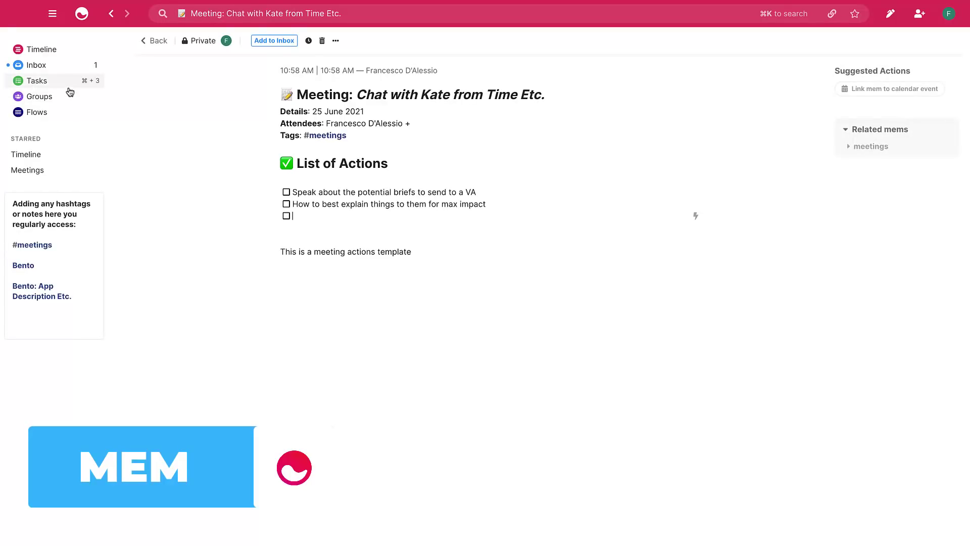
click(69, 80)
Send today's meeting tasks to tomorrow
mouse_move(468, 137)
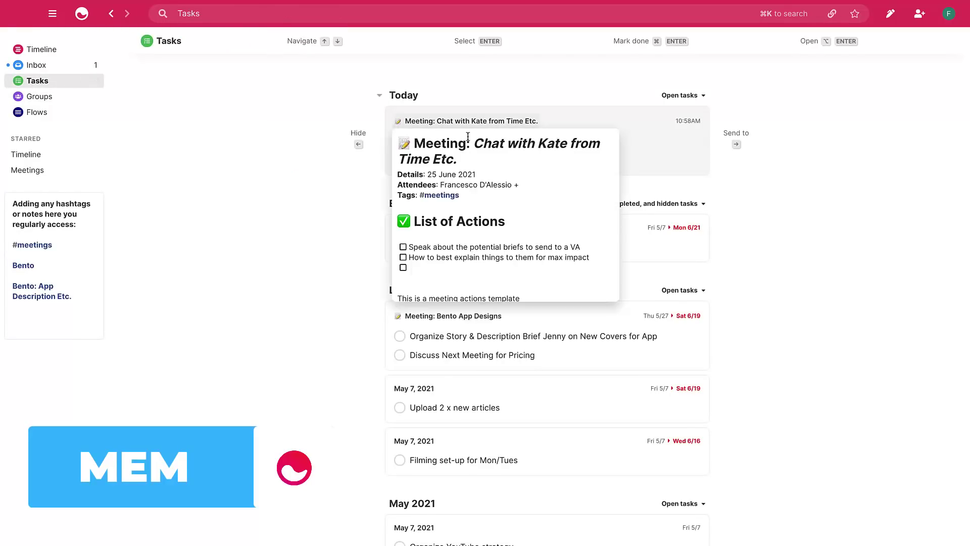
click(737, 146)
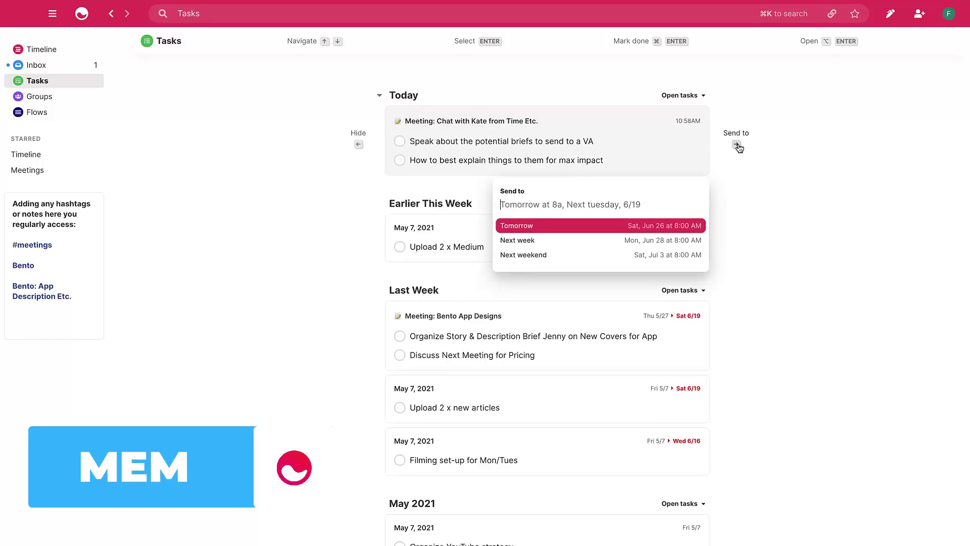
click(605, 233)
Hide the Upload 2 x Medium task and filter Earlier This Week to open tasks only
click(359, 167)
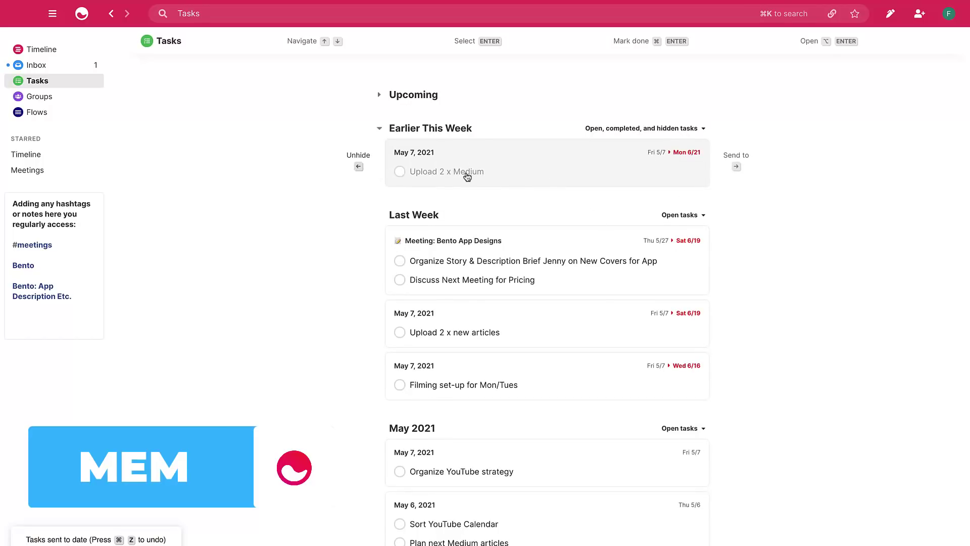
click(358, 166)
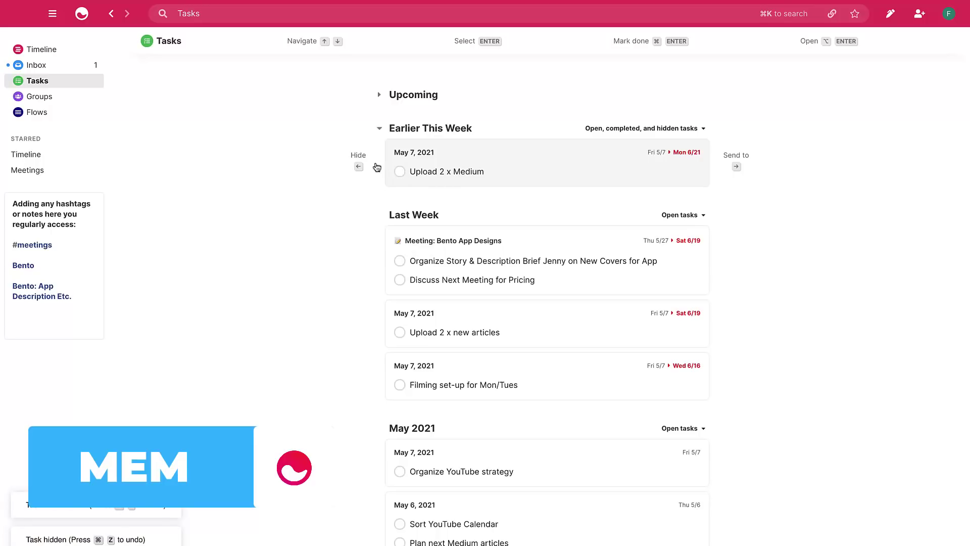
click(359, 166)
click(702, 128)
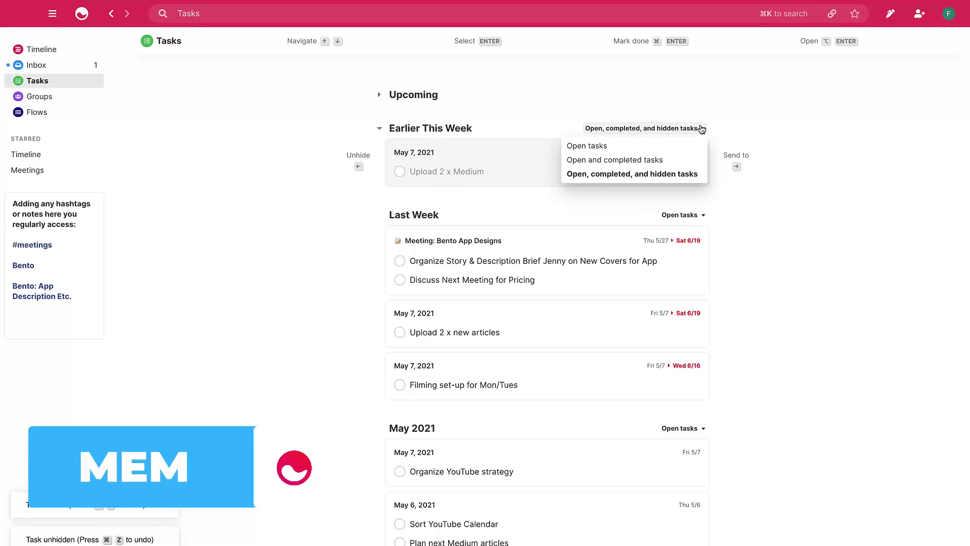
click(665, 157)
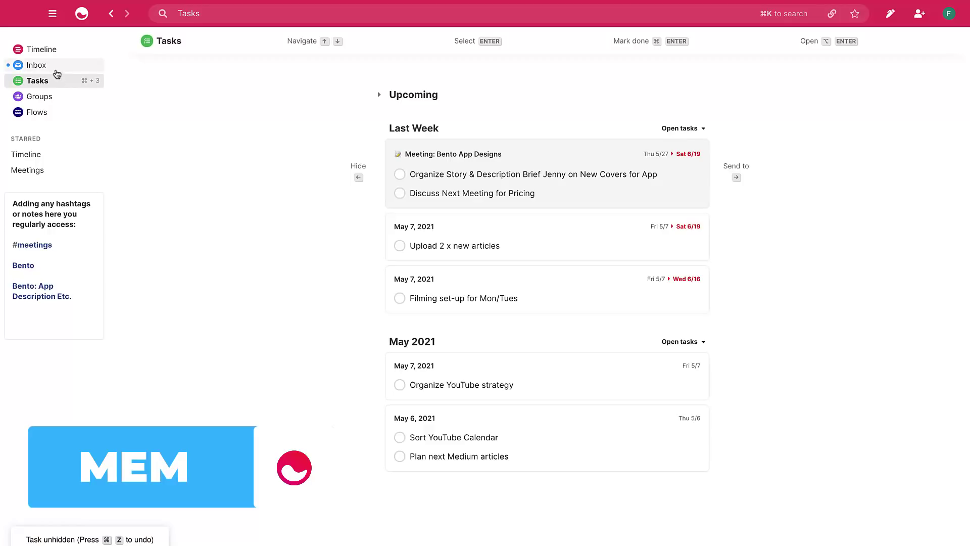
Open the Formula 1 Practice 2 mem from the Timeline, then return to the Timeline
click(51, 50)
click(52, 71)
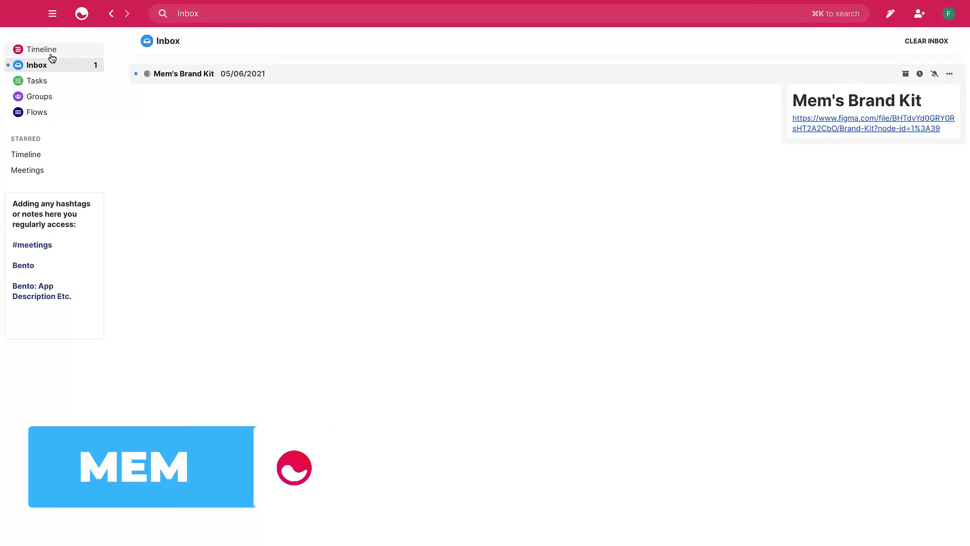
click(51, 53)
click(372, 310)
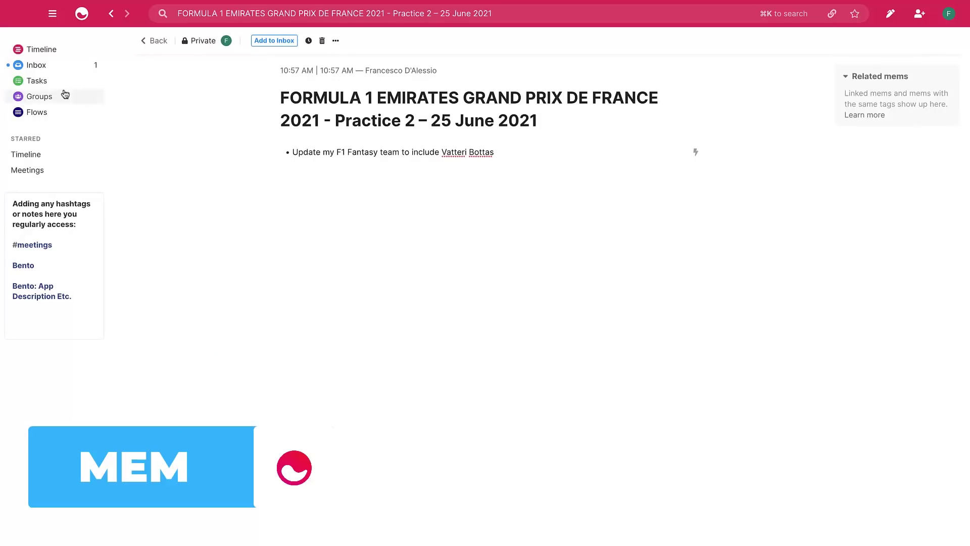
click(143, 39)
View the 23–29 November 2020 week with its Record NotePlan 3 Video task
mouse_move(496, 130)
scroll(497, 130, right, 6)
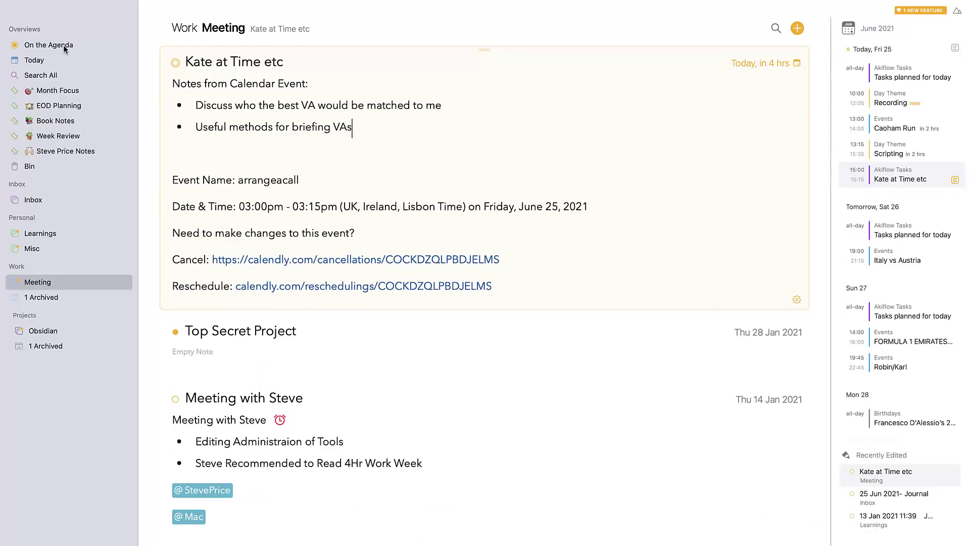
Review Essentialism, Mortgage Meeting and Top Secret Project in the On the Agenda overview
click(63, 45)
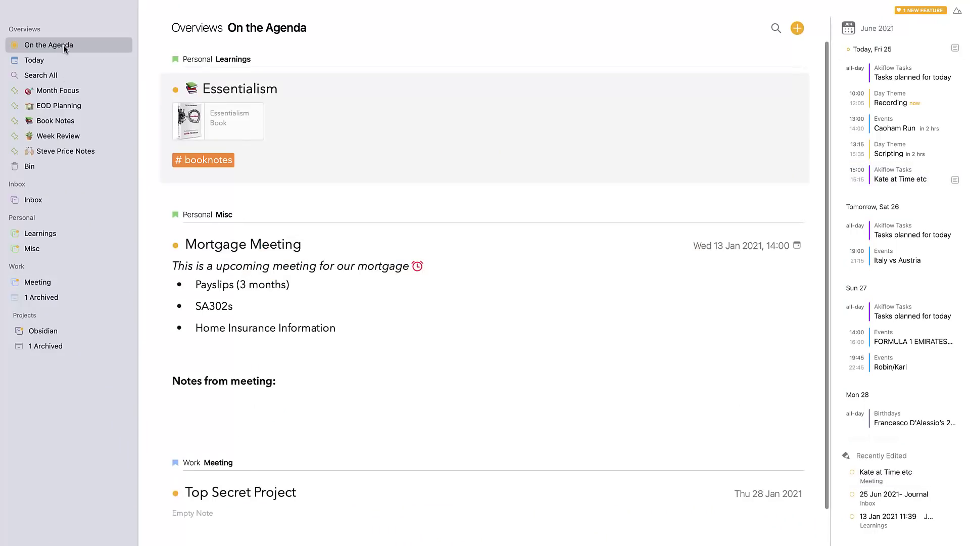
scroll(341, 279, down, 5)
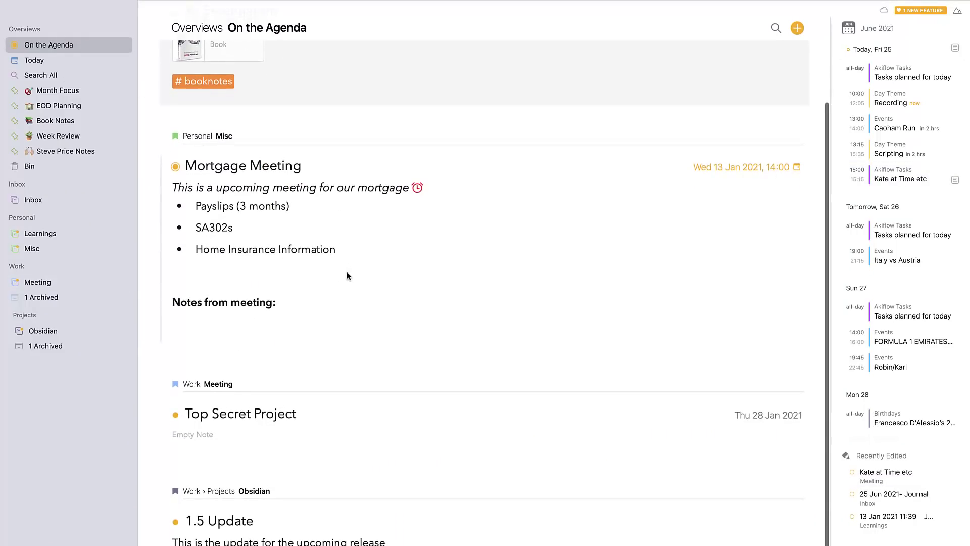
scroll(349, 242, up, 5)
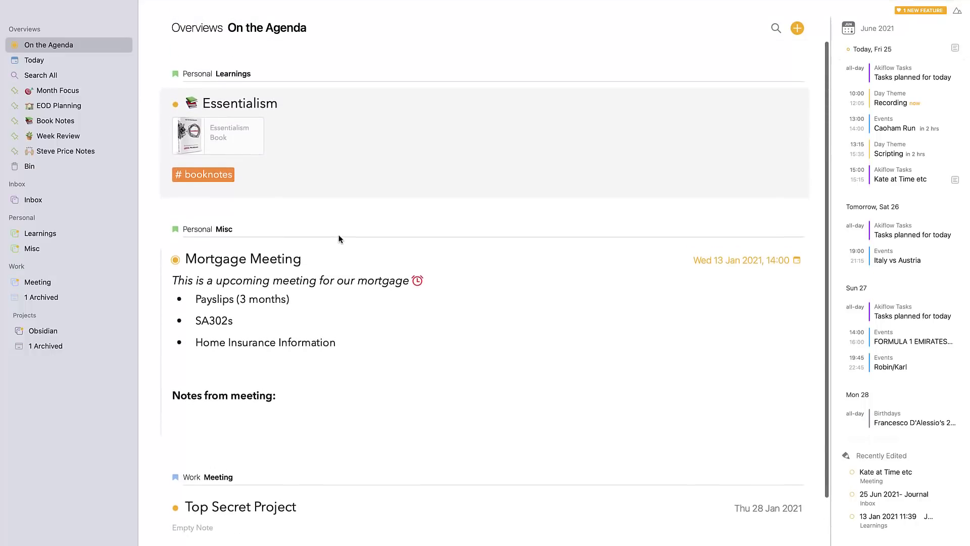